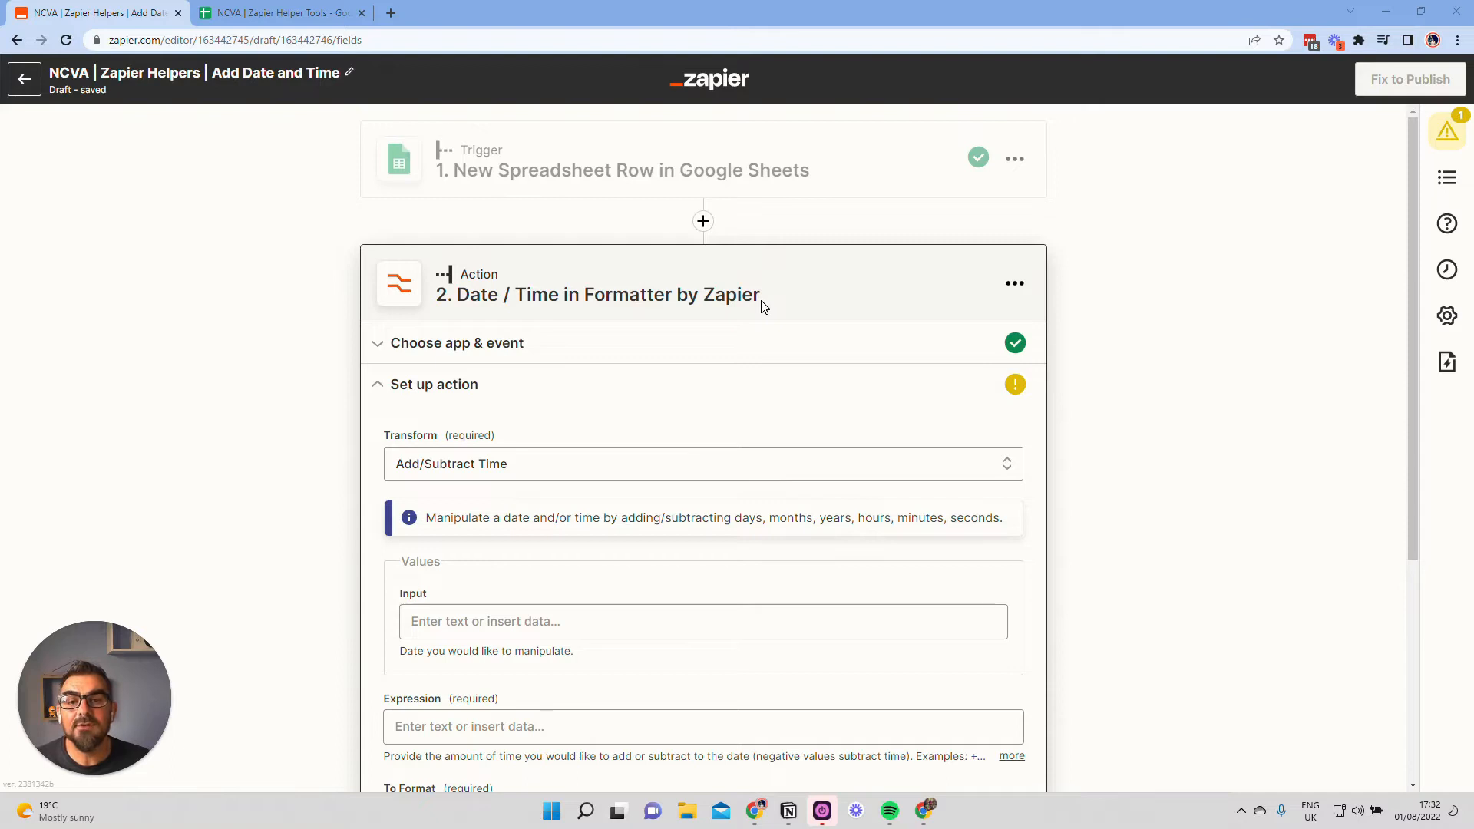
Check the project spreadsheet's date columns, then delete the existing Date / Time Formatter action from the Zap
left_click(274, 11)
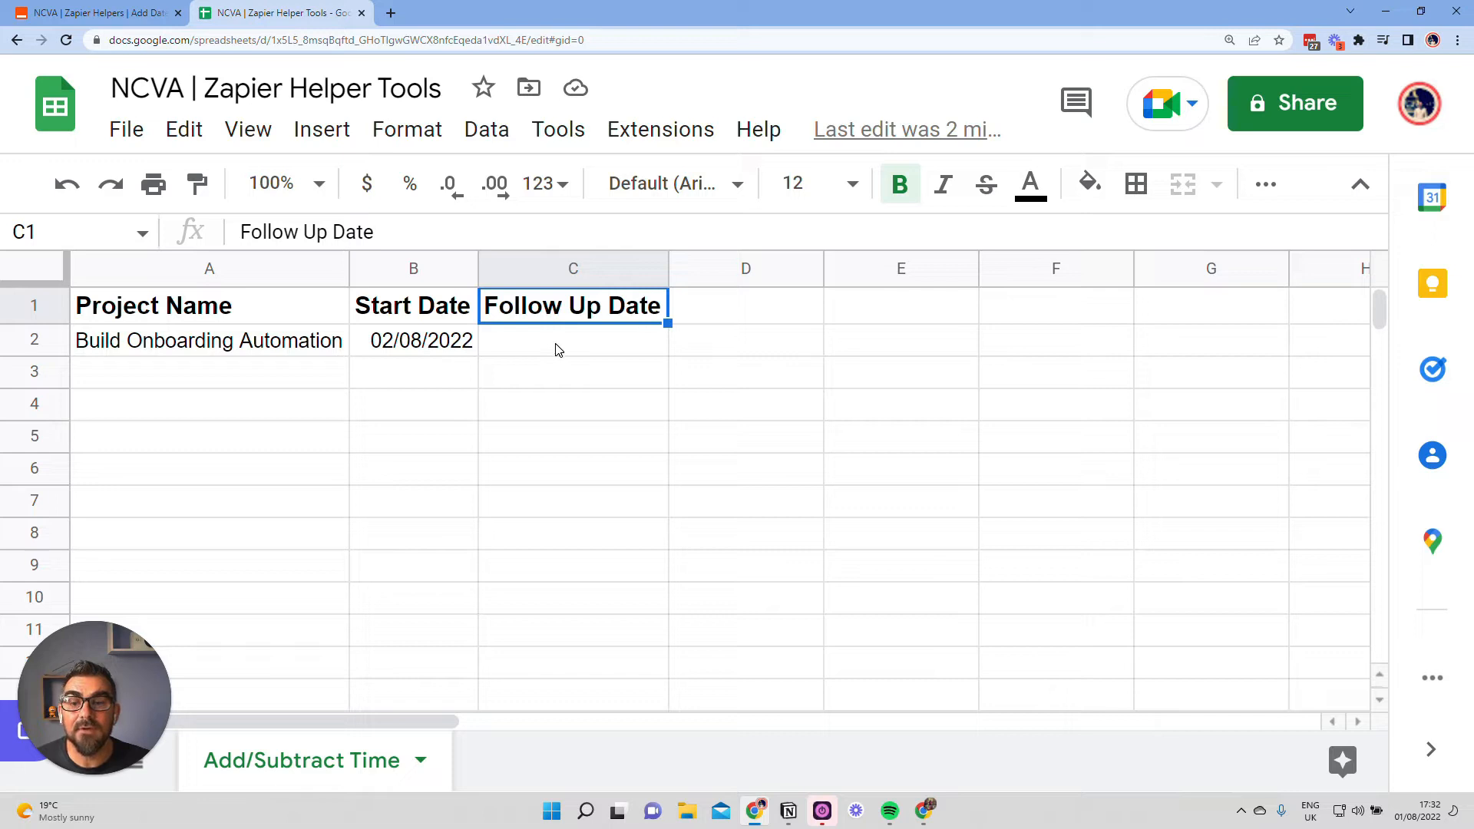
left_click(84, 12)
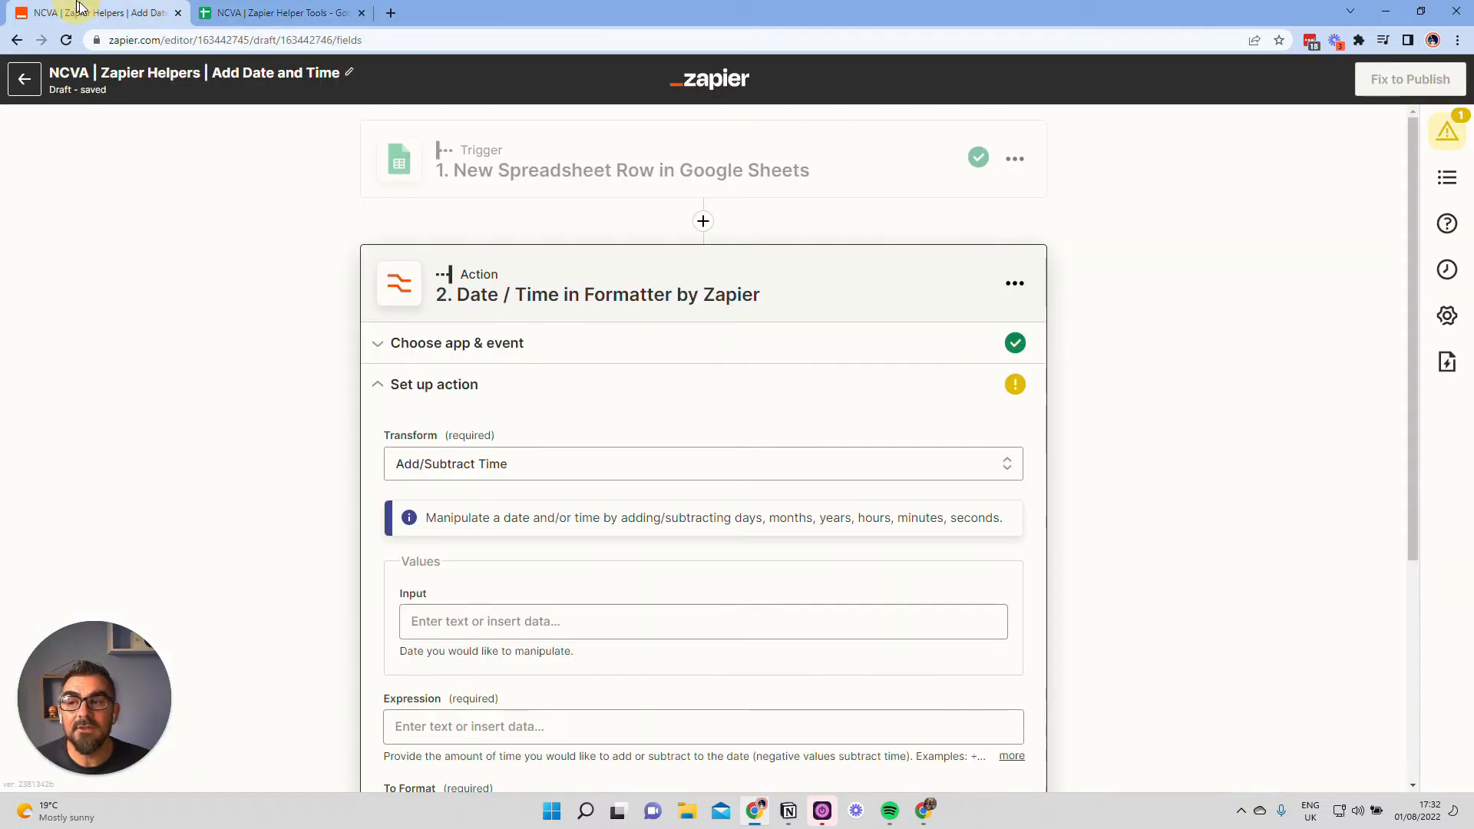
left_click(1014, 284)
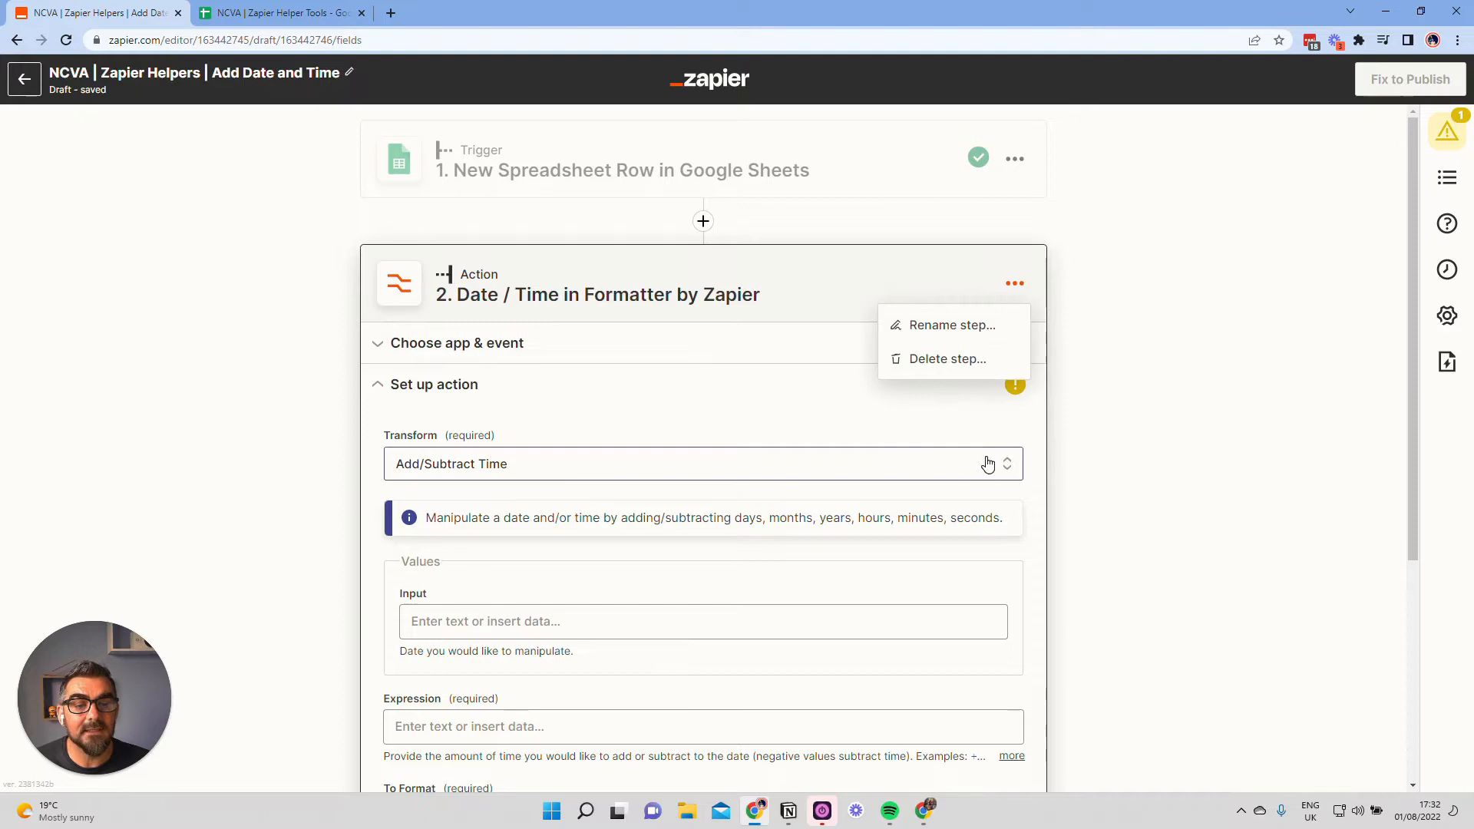
left_click(935, 359)
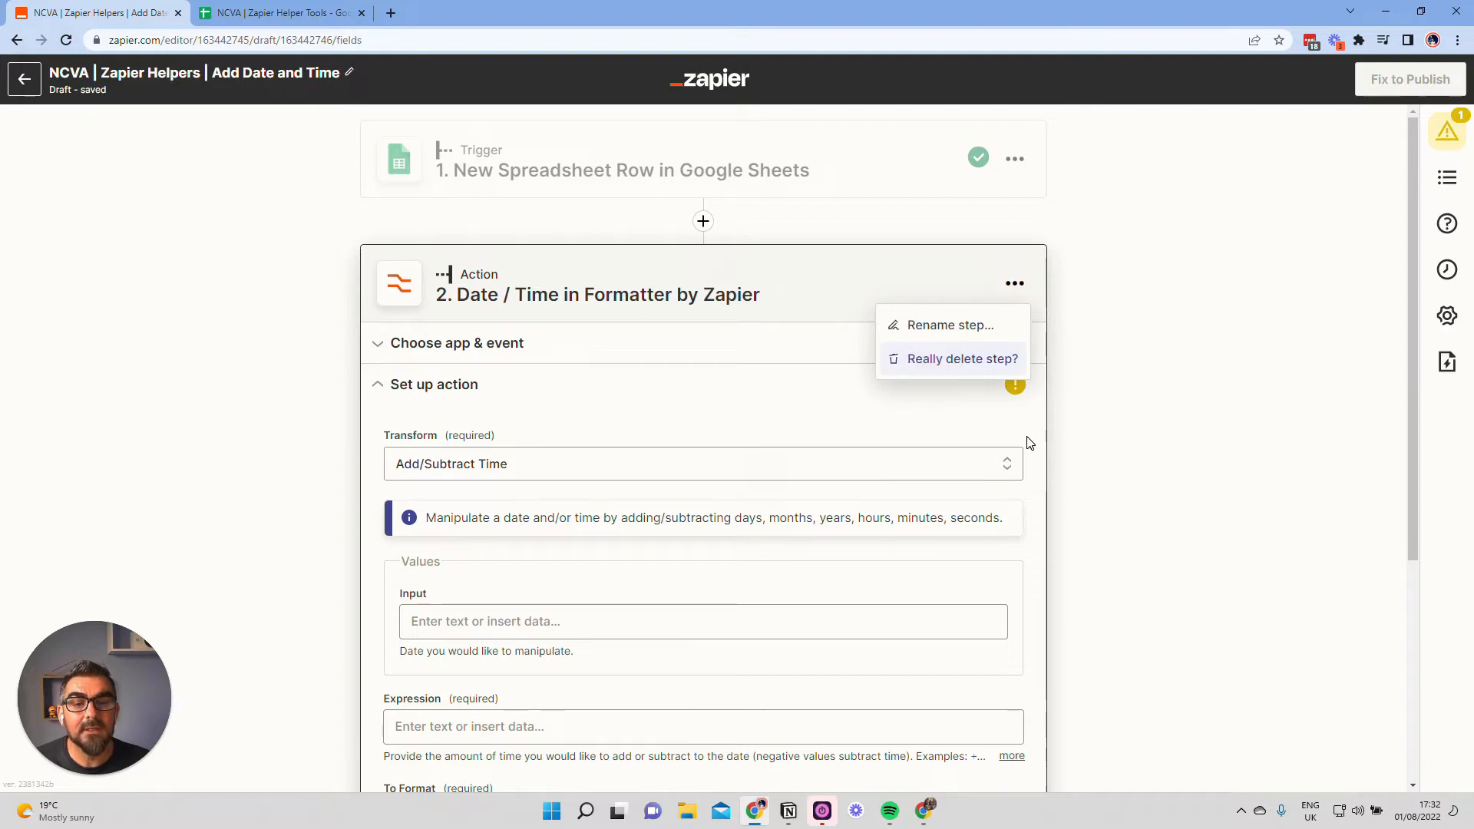
left_click(961, 359)
Review the Google Sheets trigger's event, account, spreadsheet, worksheet and test row, comparing the worksheet name with the spreadsheet itself
left_click(726, 146)
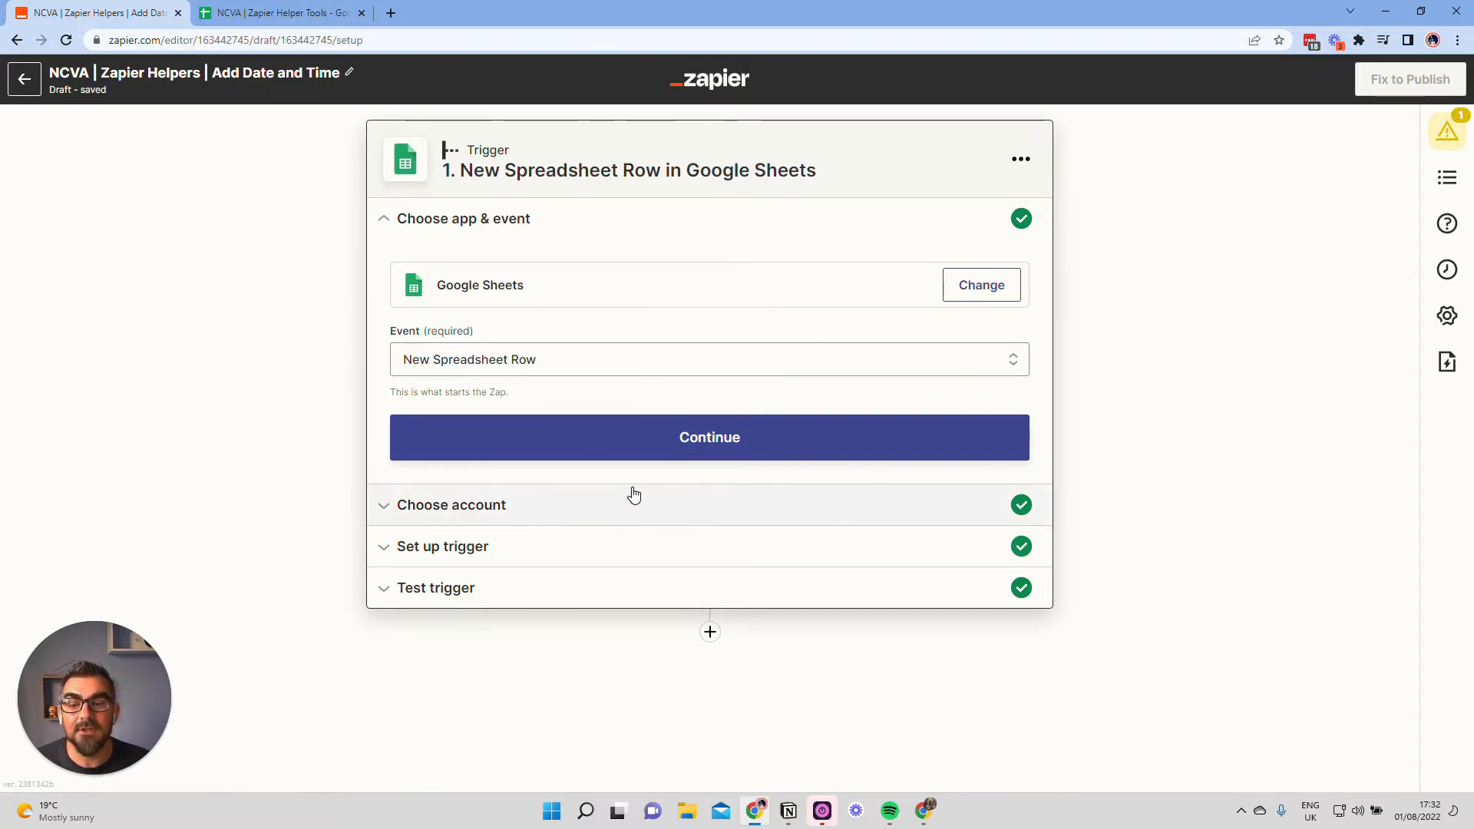
left_click(551, 503)
left_click(504, 500)
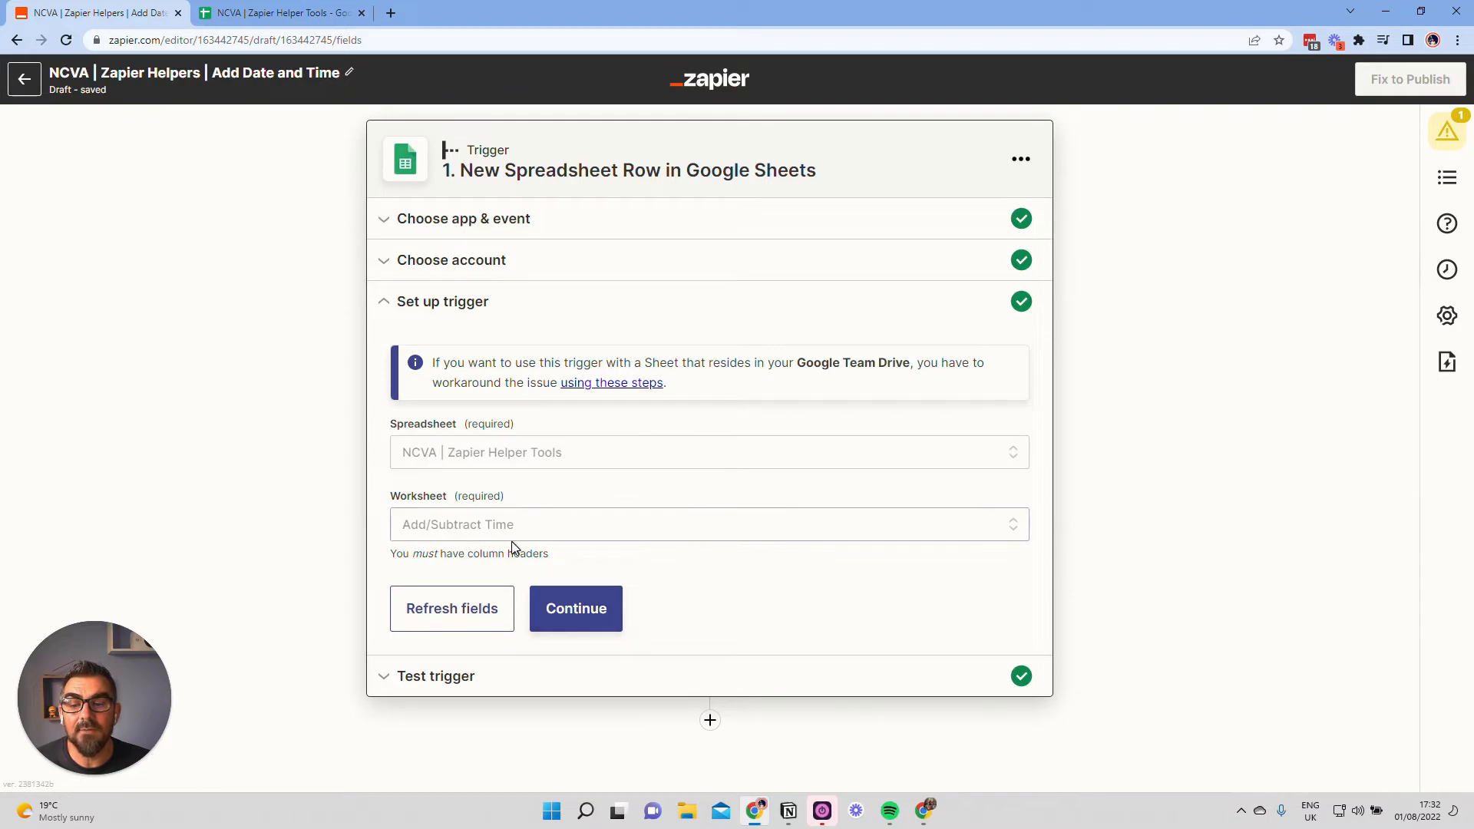
left_click(266, 9)
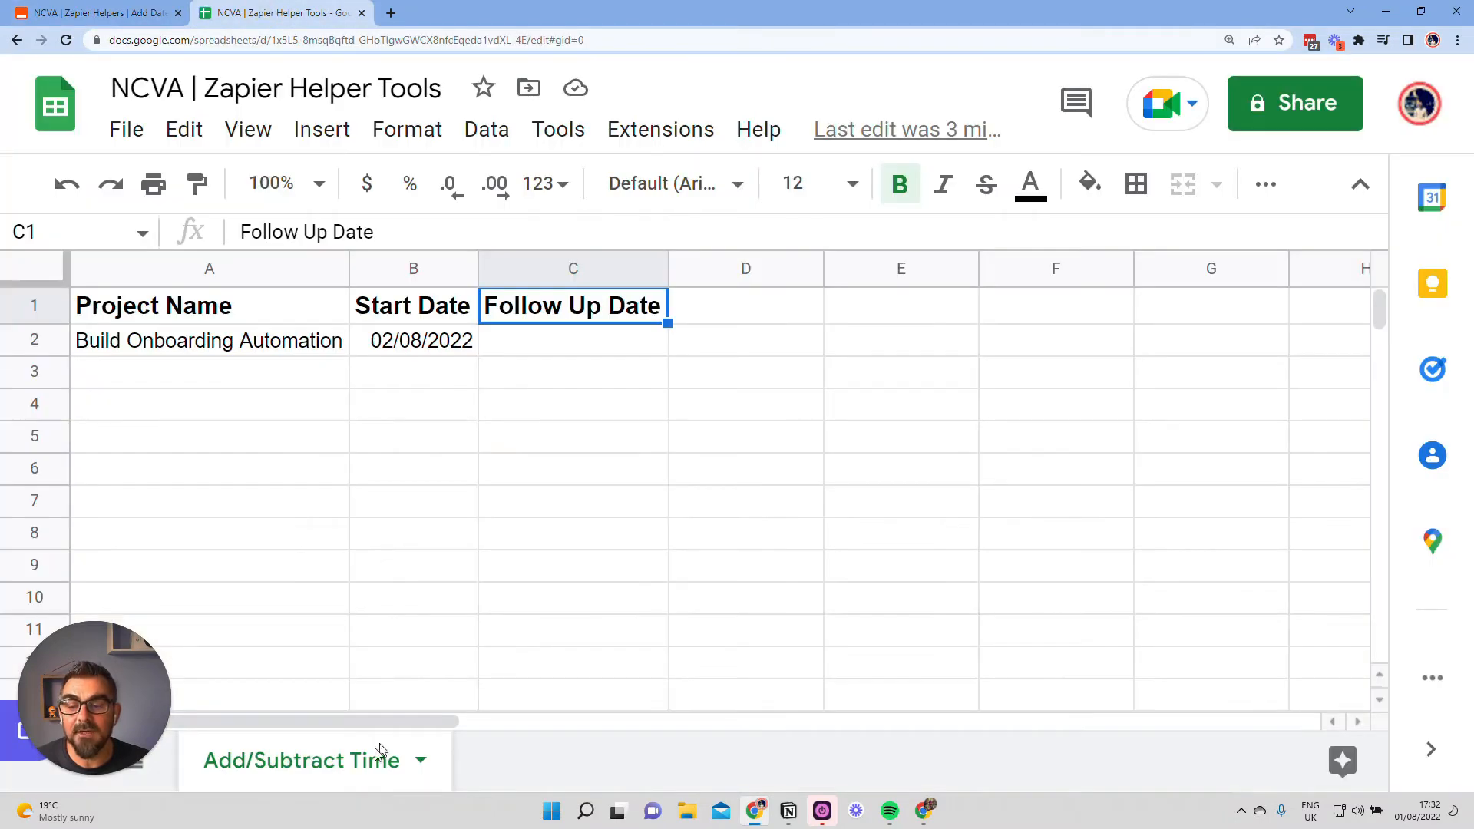
left_click(96, 13)
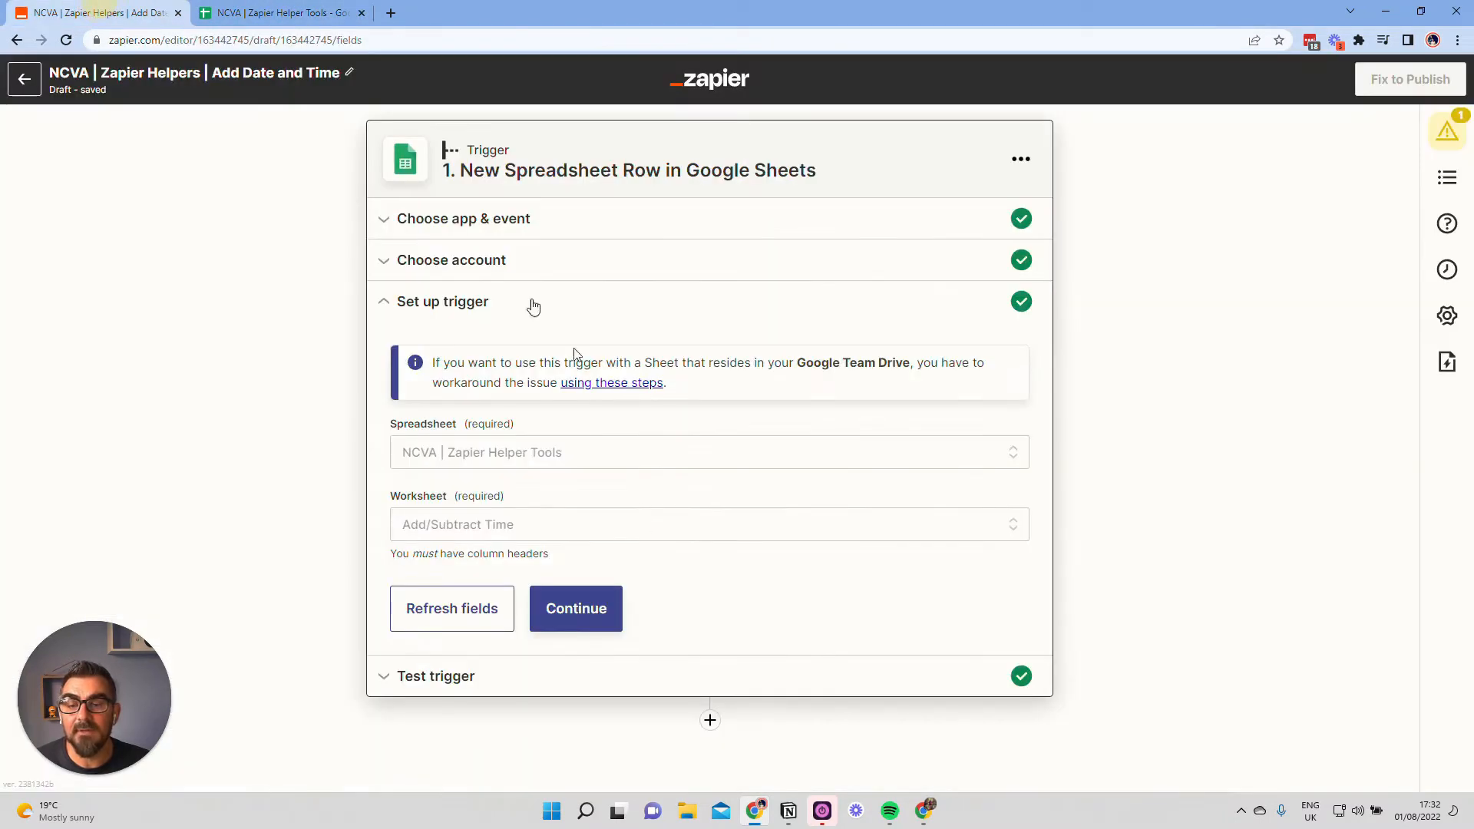
left_click(583, 627)
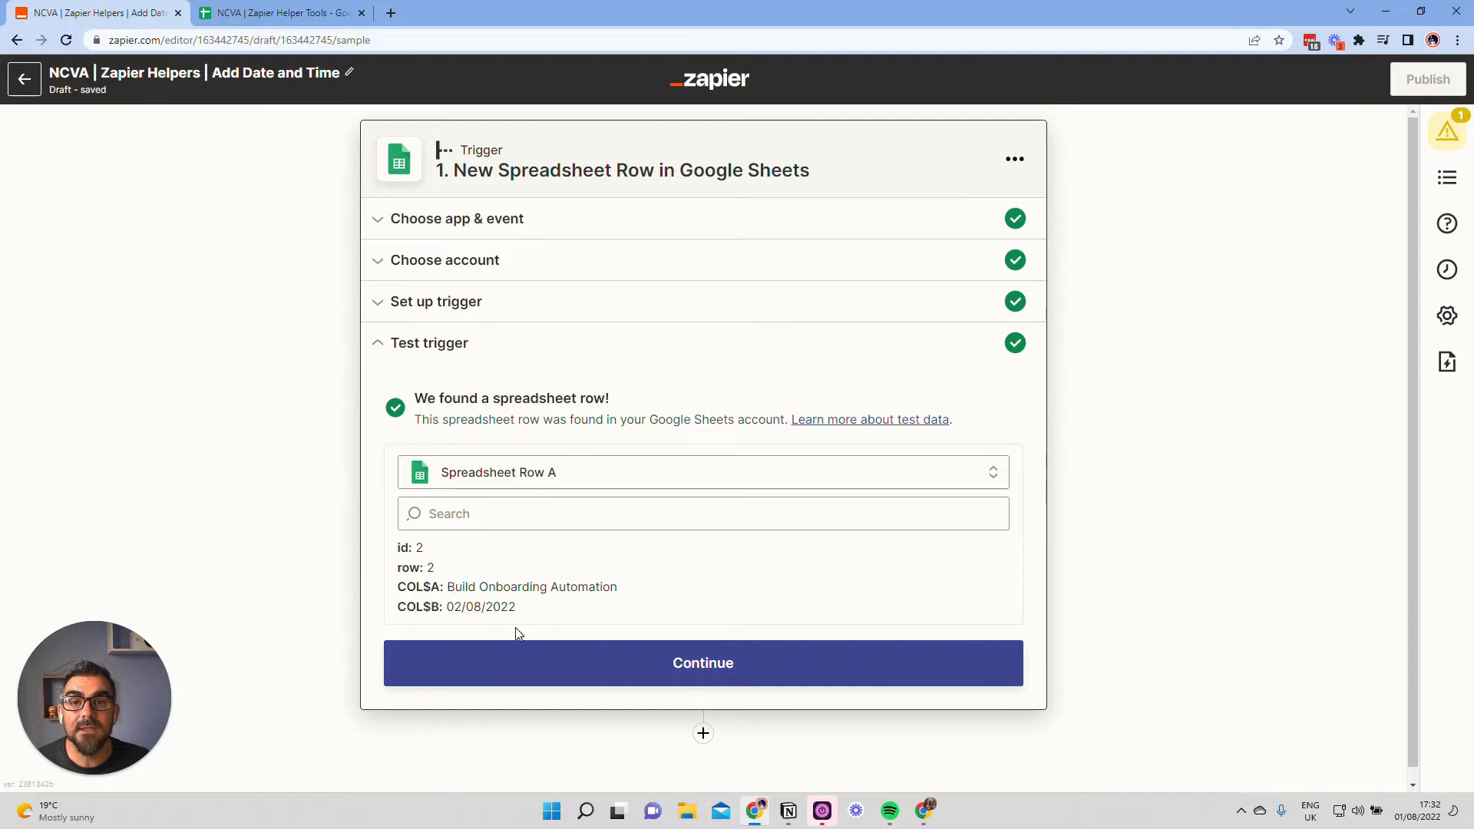
Add a Formatter by Zapier action after the trigger with the Date / Time event and proceed to its setup
left_click(688, 672)
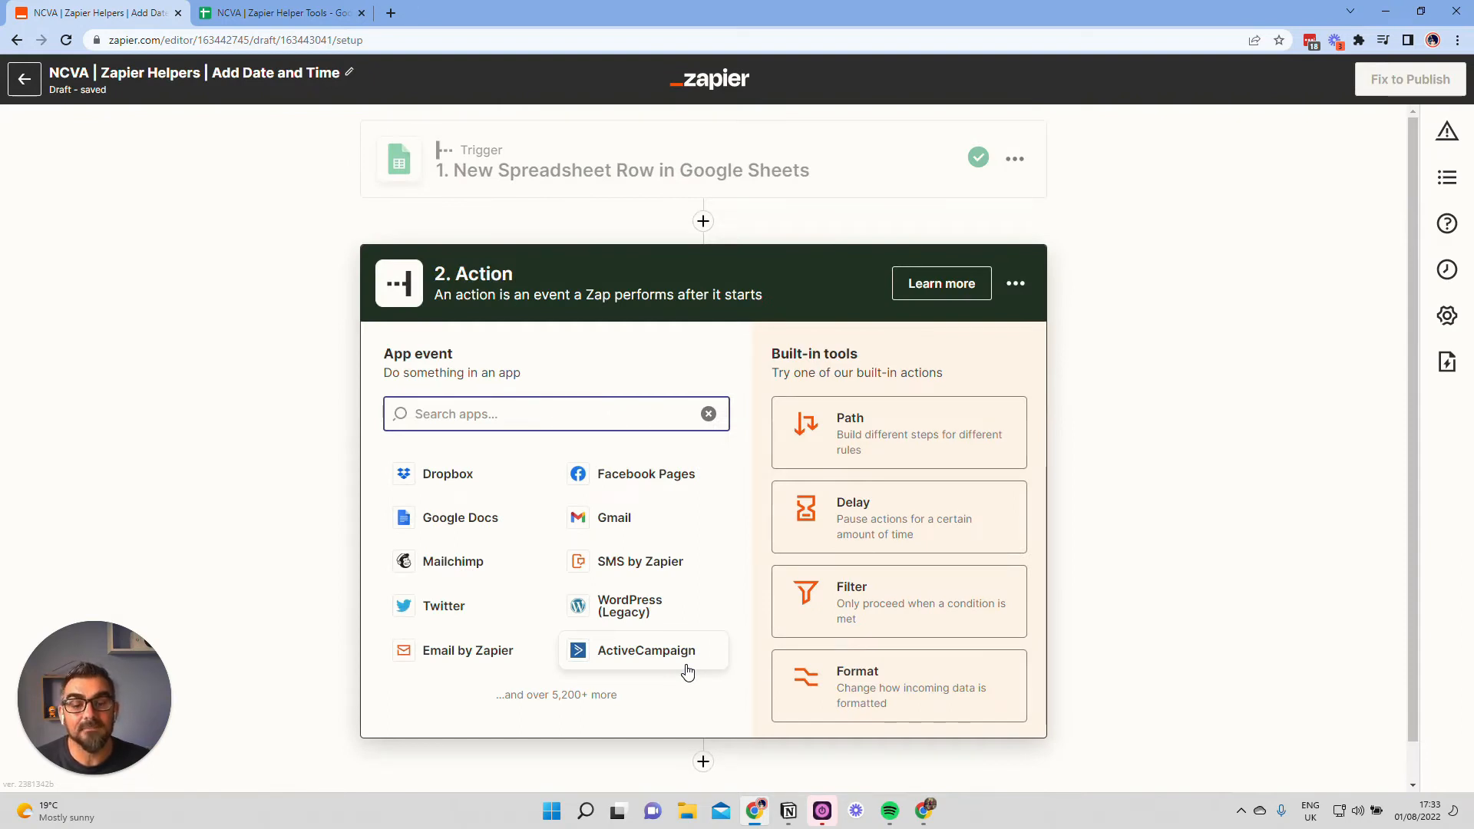
left_click(887, 683)
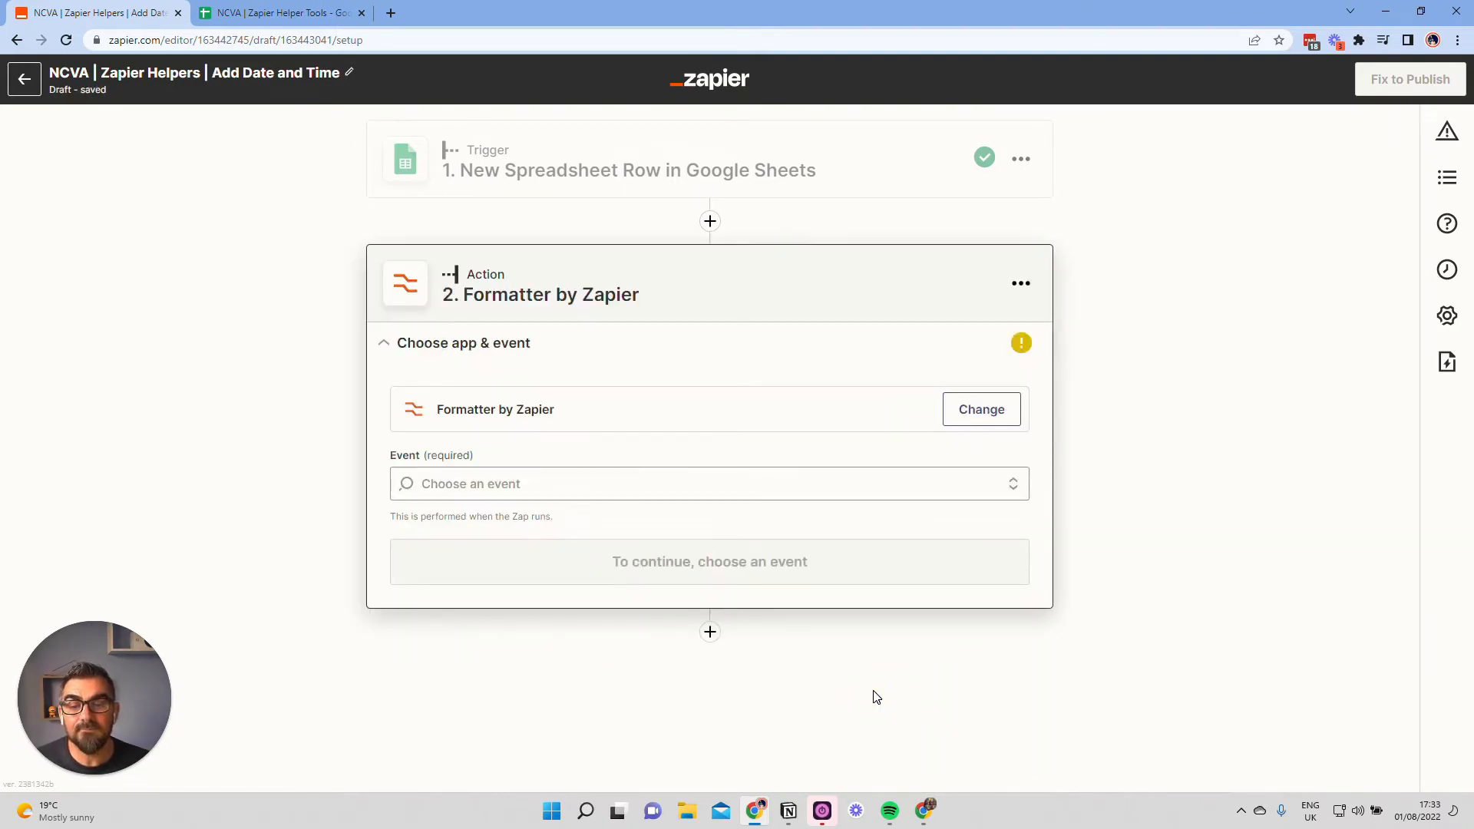
left_click(653, 488)
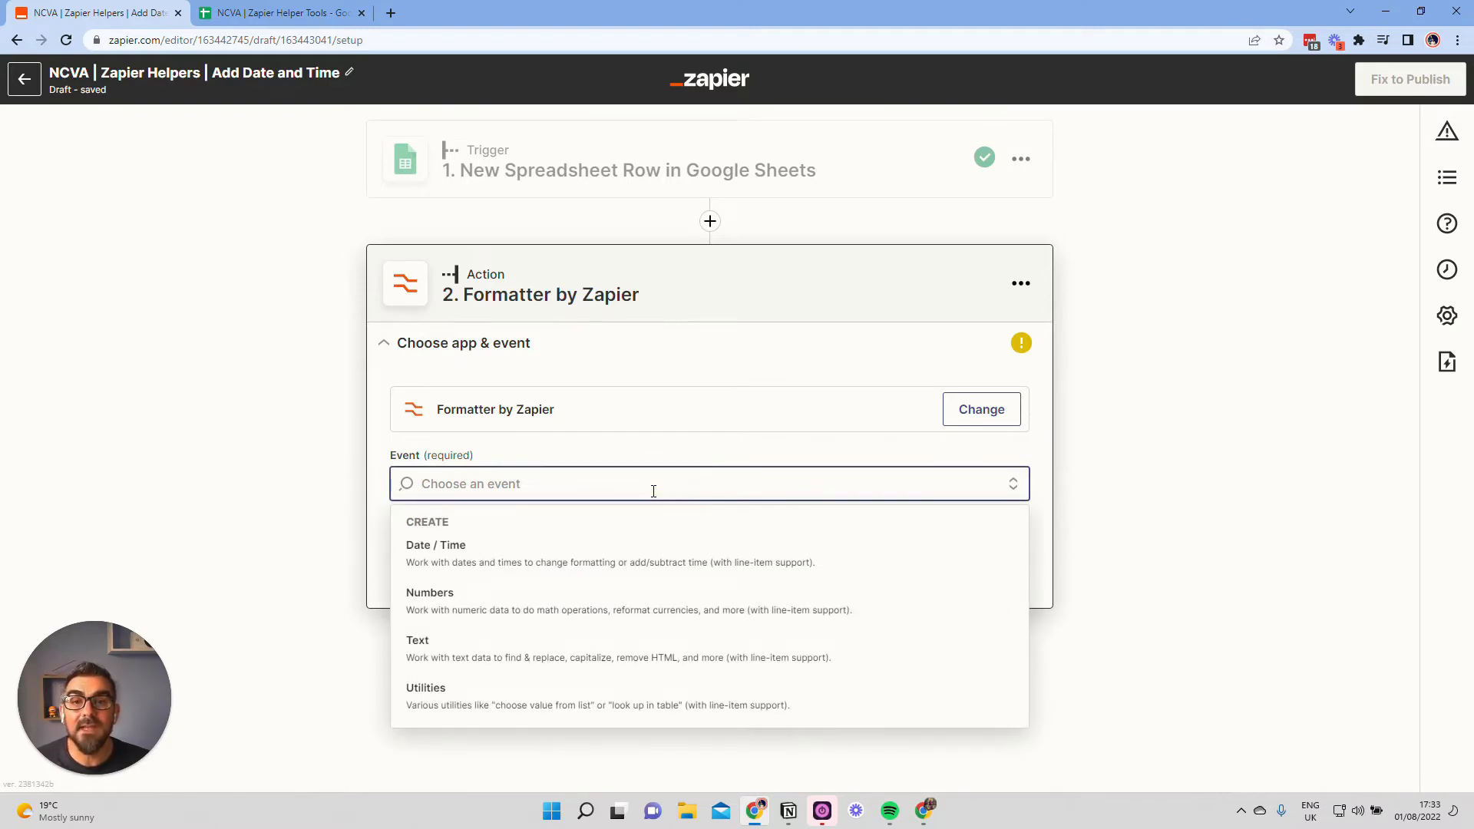
left_click(516, 565)
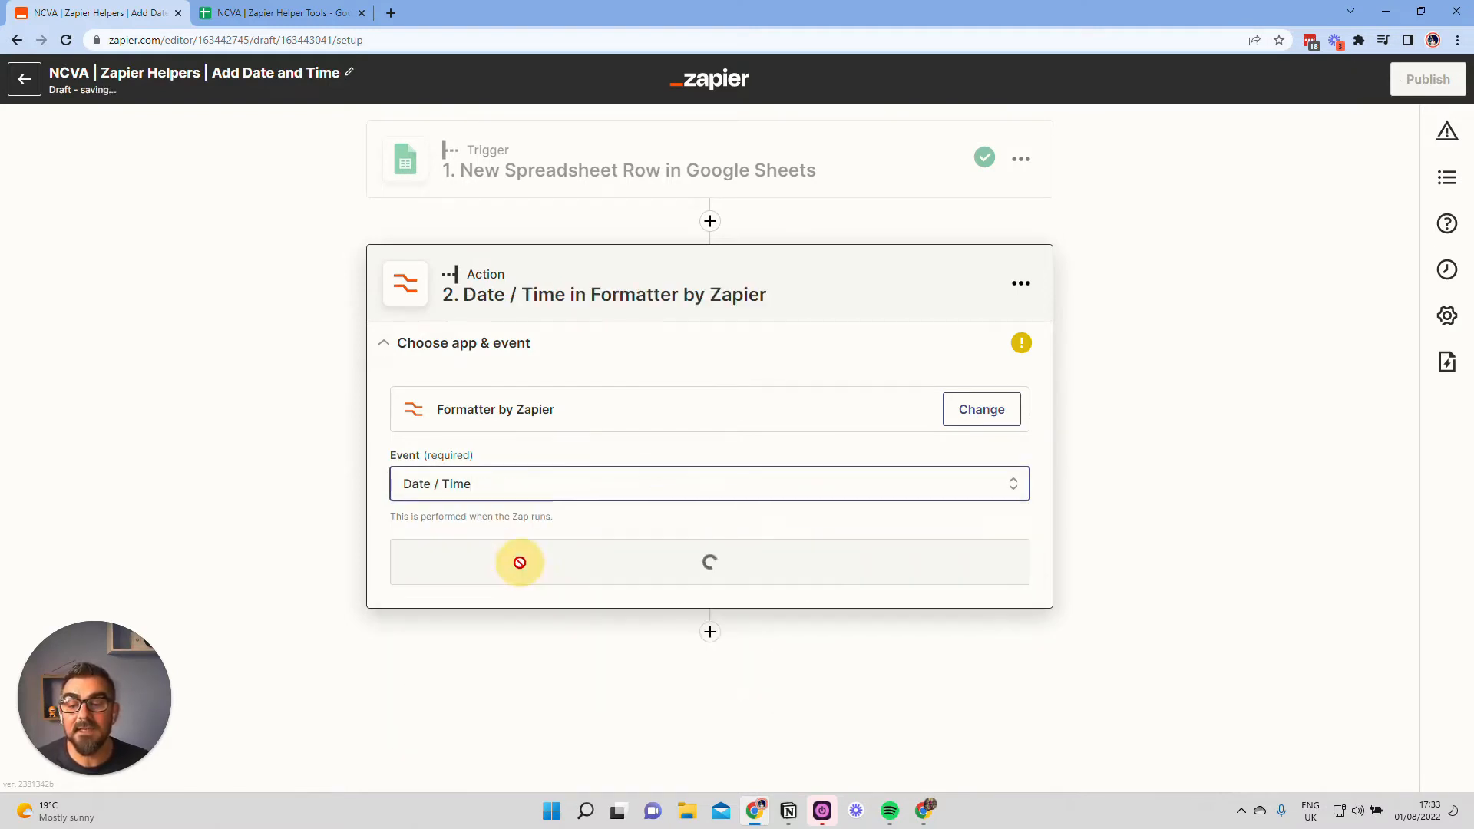
left_click(521, 570)
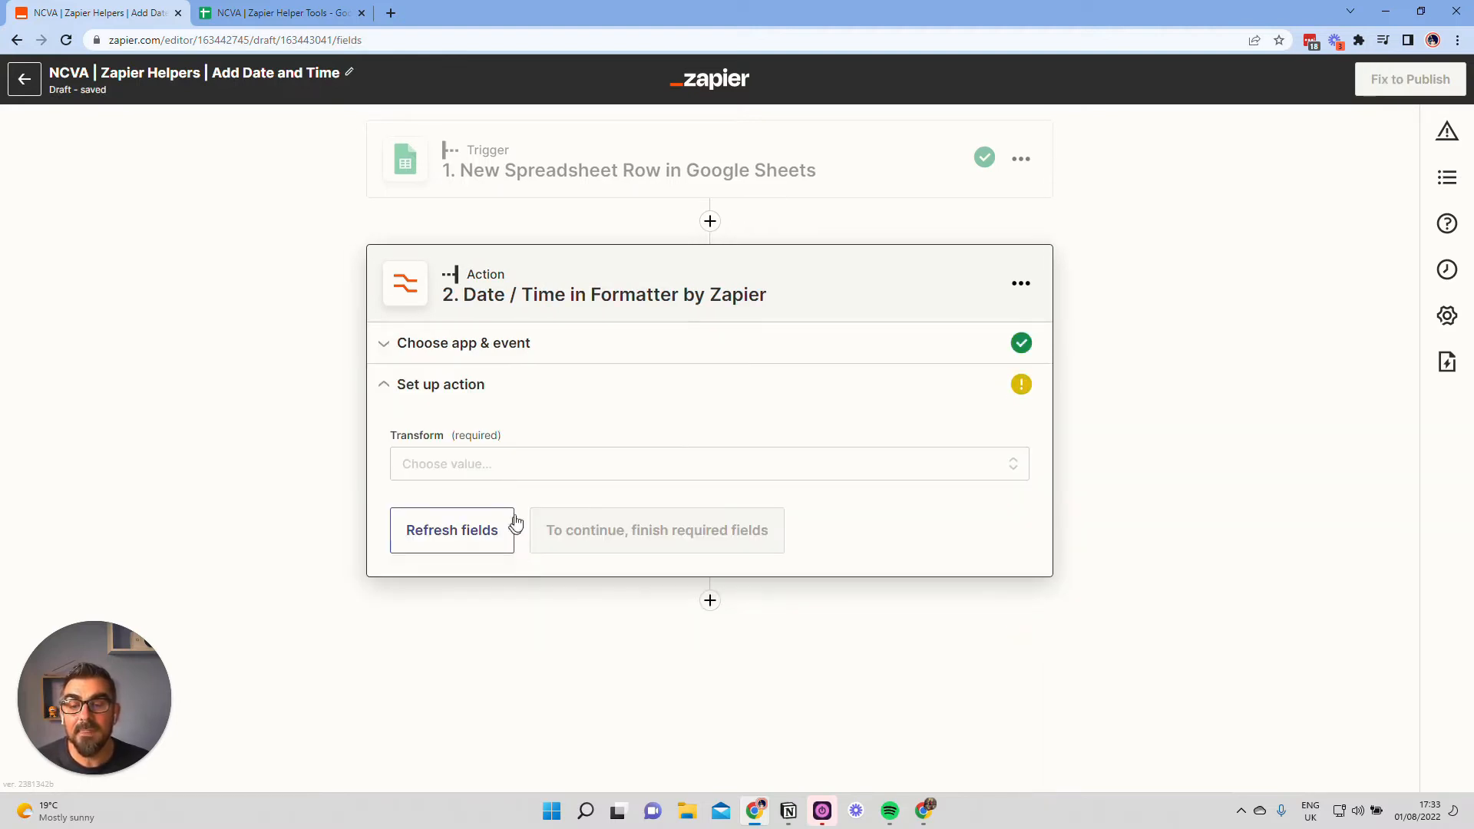
Set the action's transform to Add/Subtract Time and insert the trigger's Start Date as the input value
left_click(560, 471)
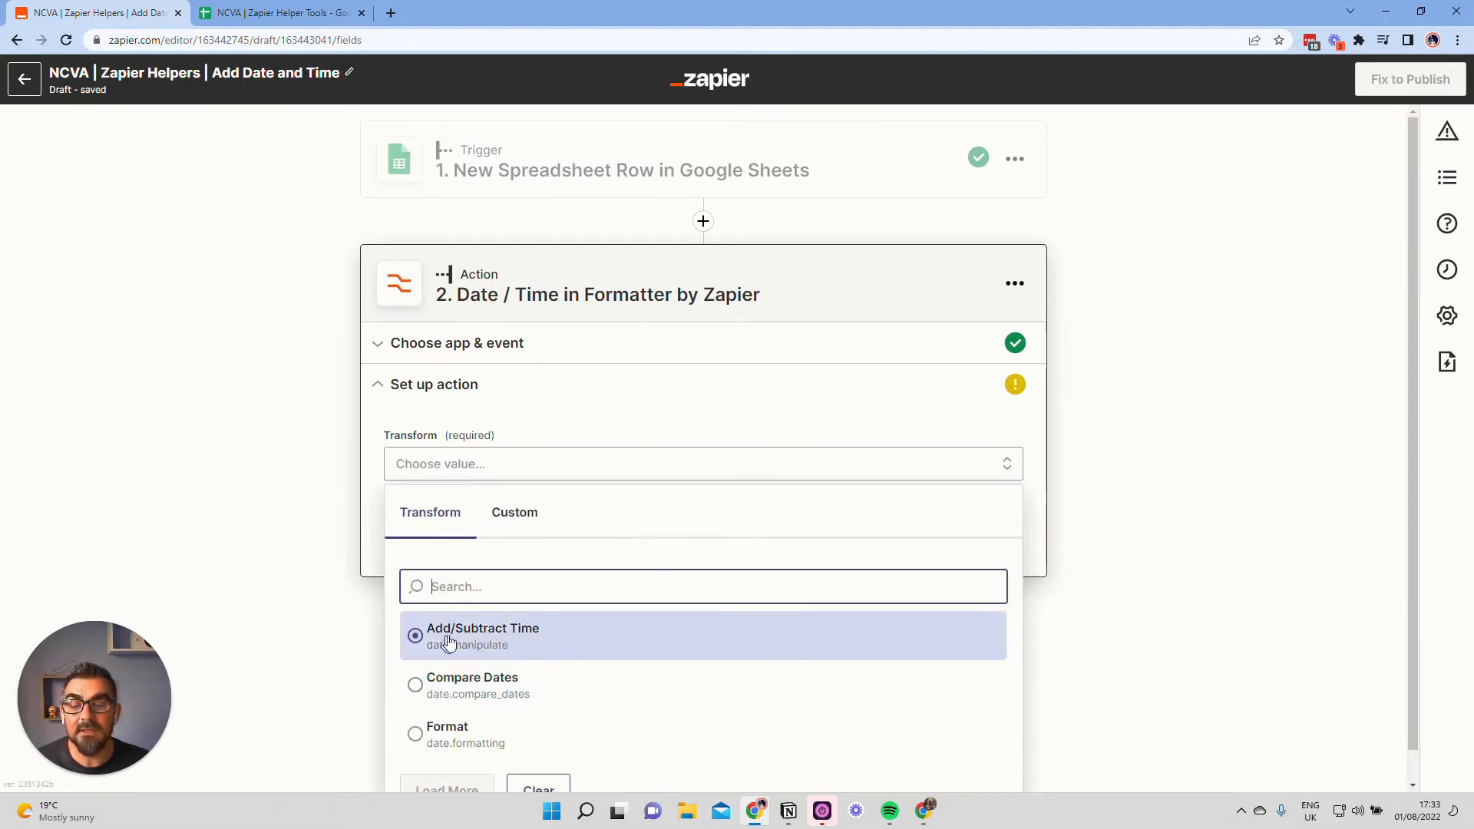
left_click(499, 643)
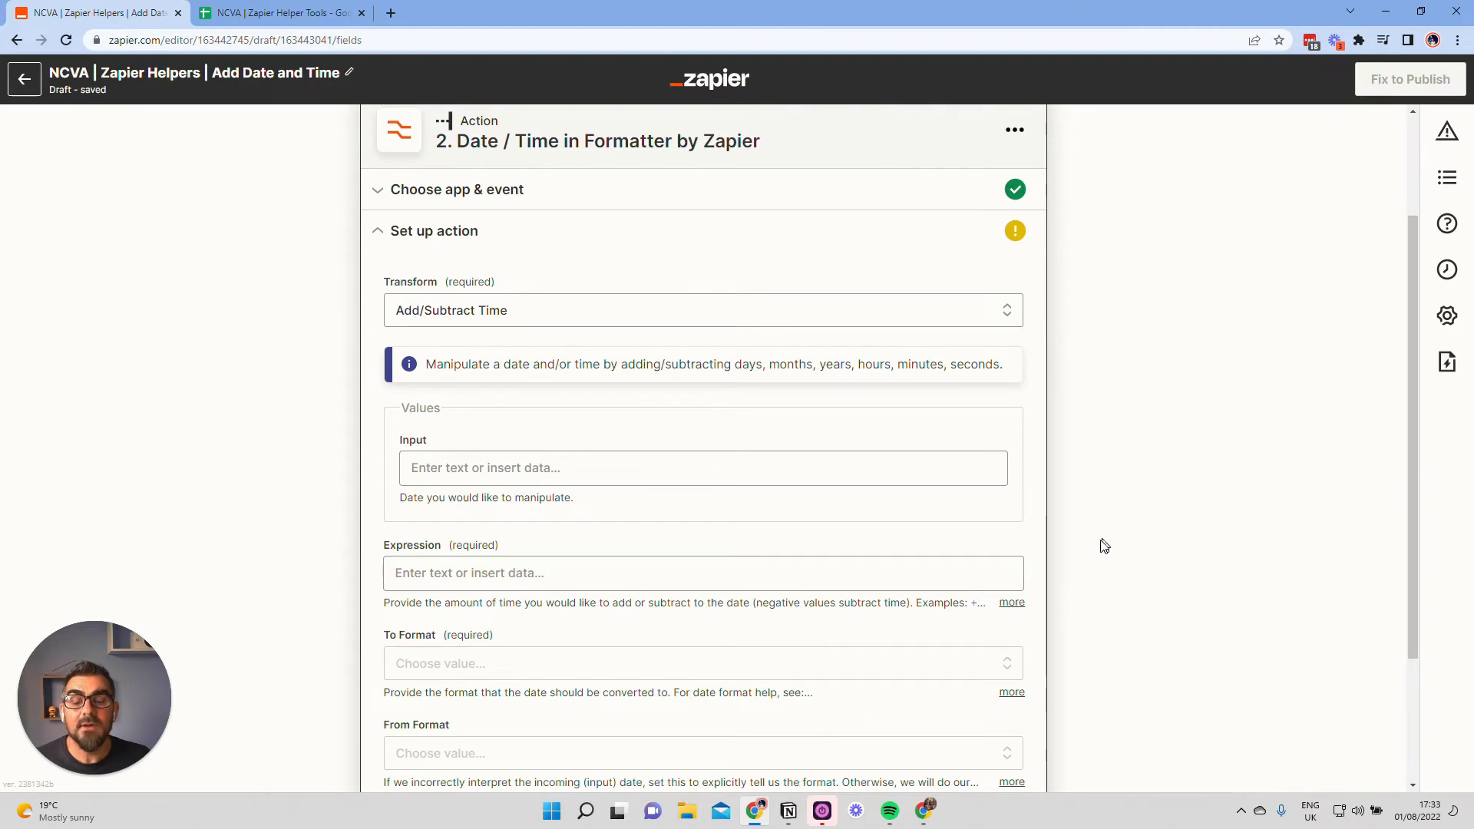
left_click(631, 471)
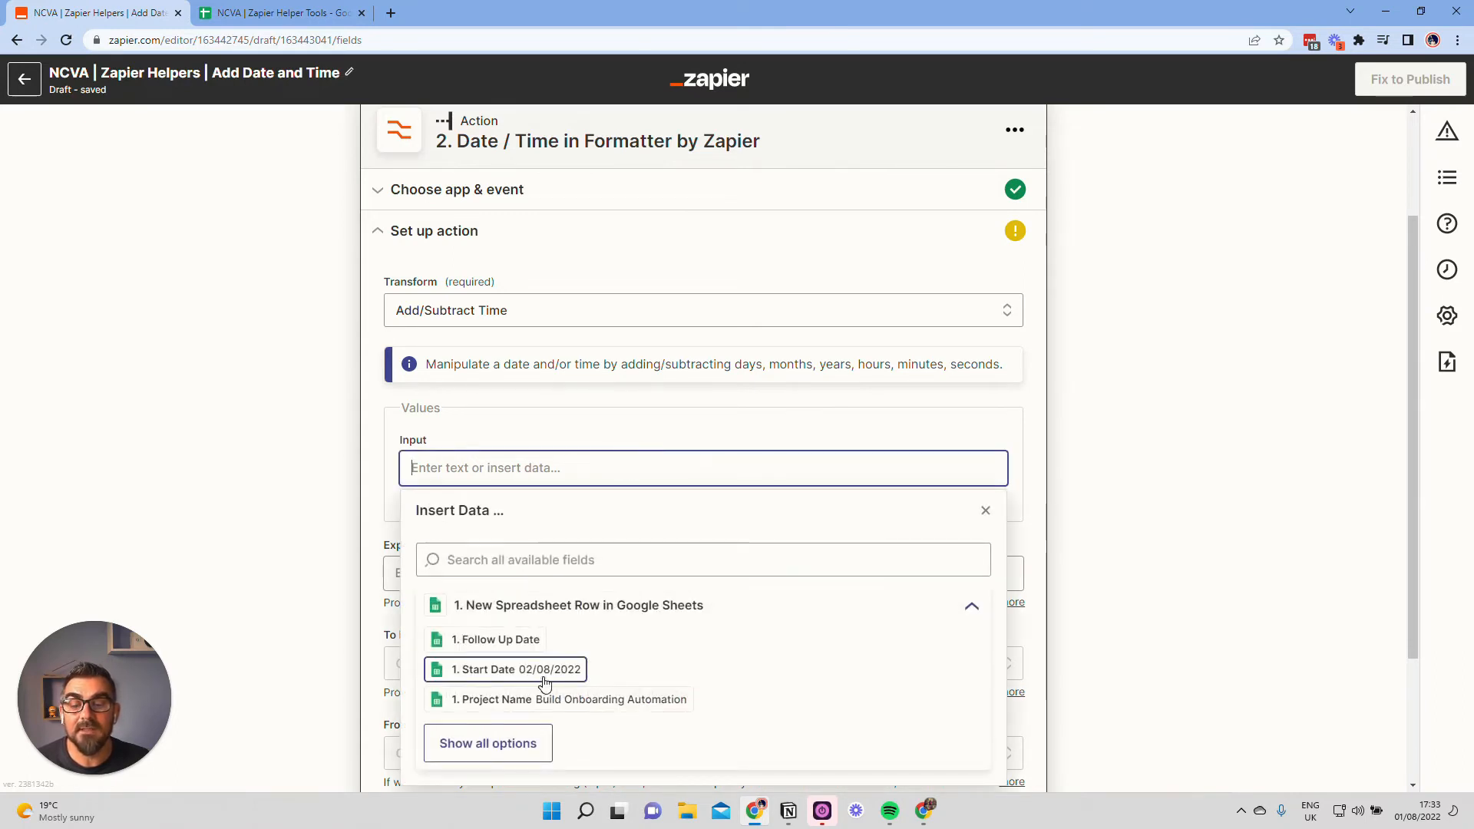
scroll(552, 677, "up", 2)
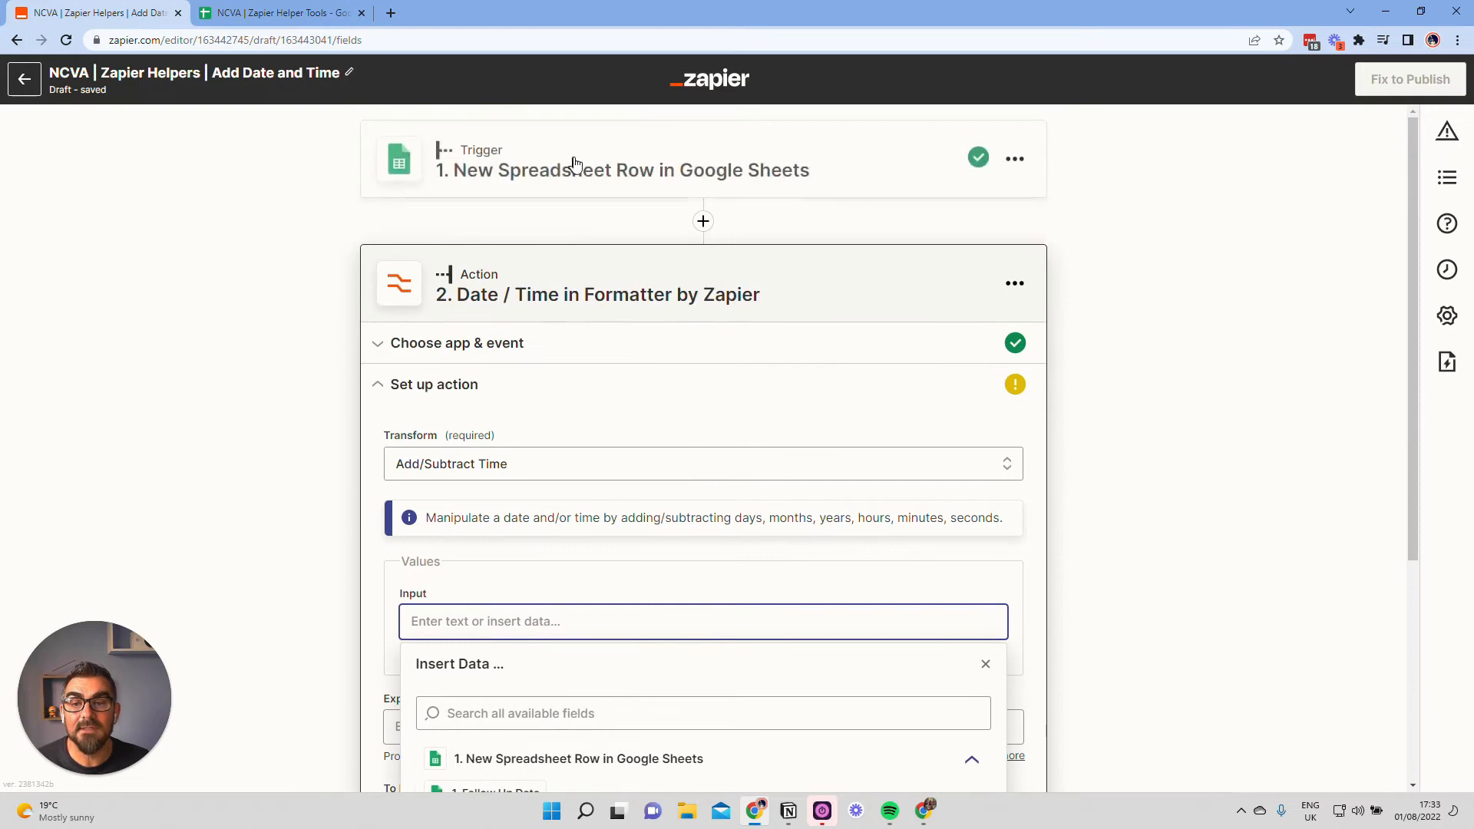
scroll(649, 641, "down", 2)
scroll(610, 668, "down", 1)
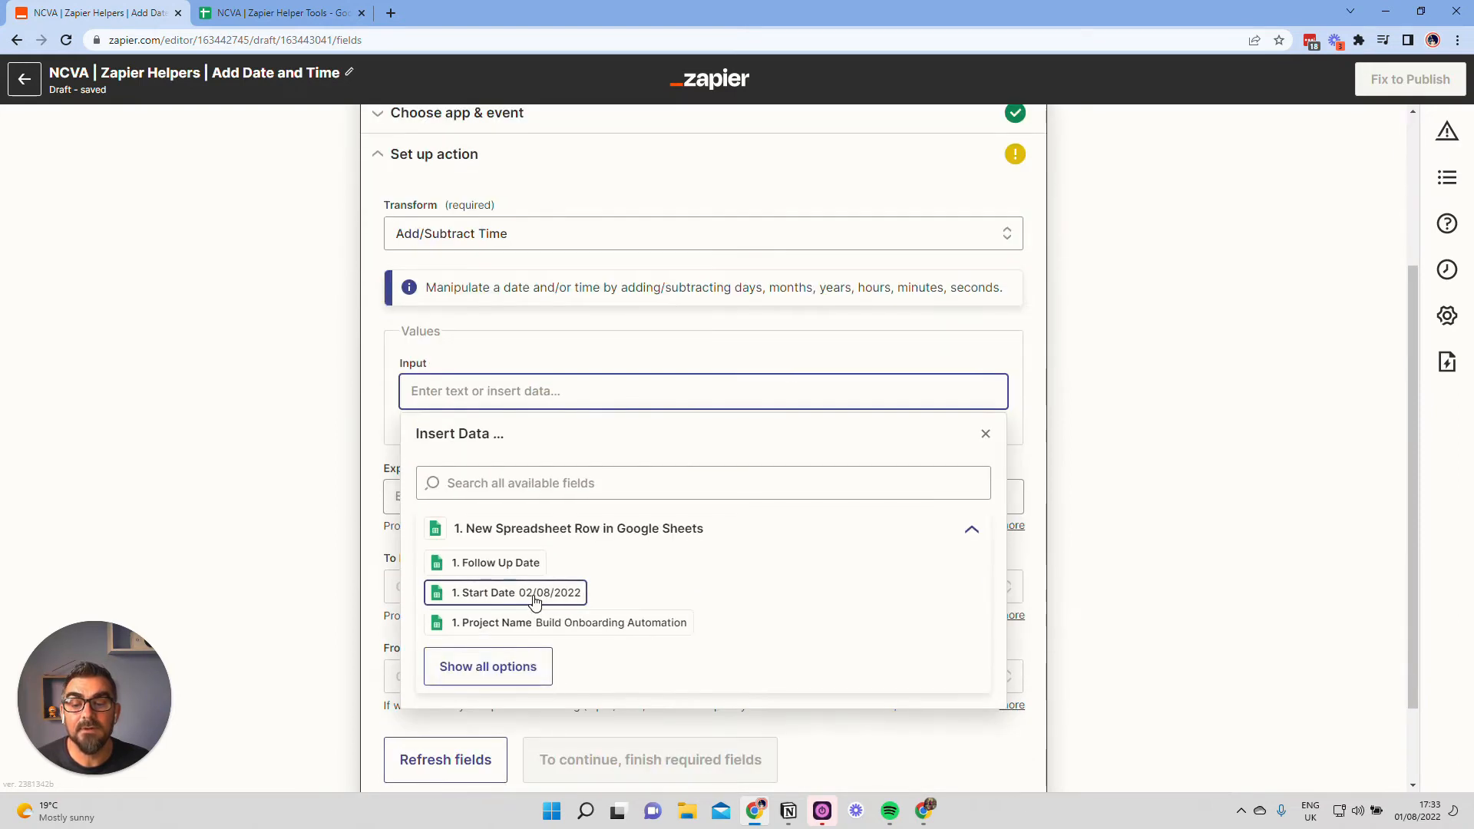
left_click(536, 595)
left_click(1172, 408)
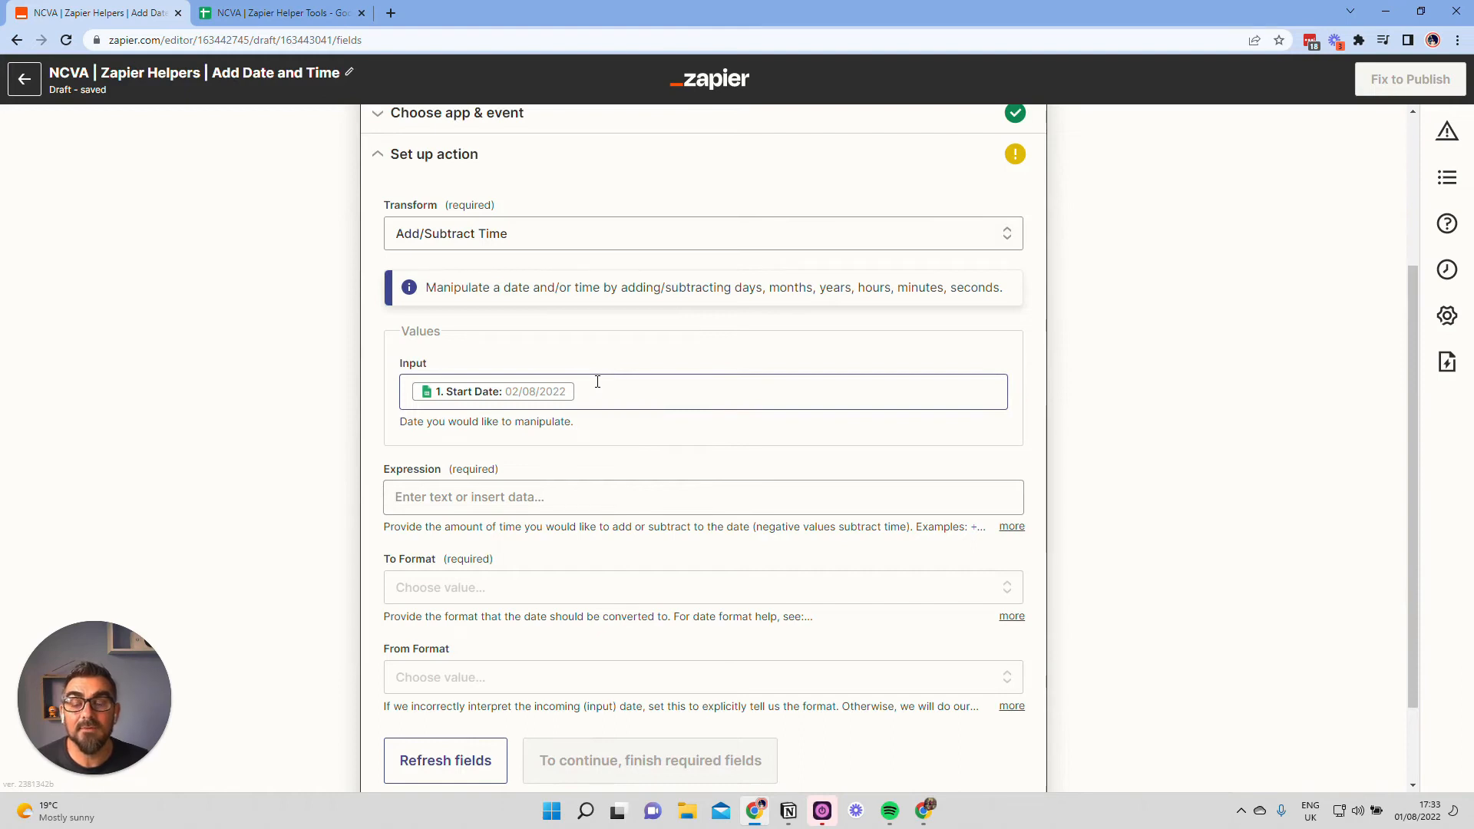
Expand the Expression field's help examples and set the expression to +7 days
left_click(569, 502)
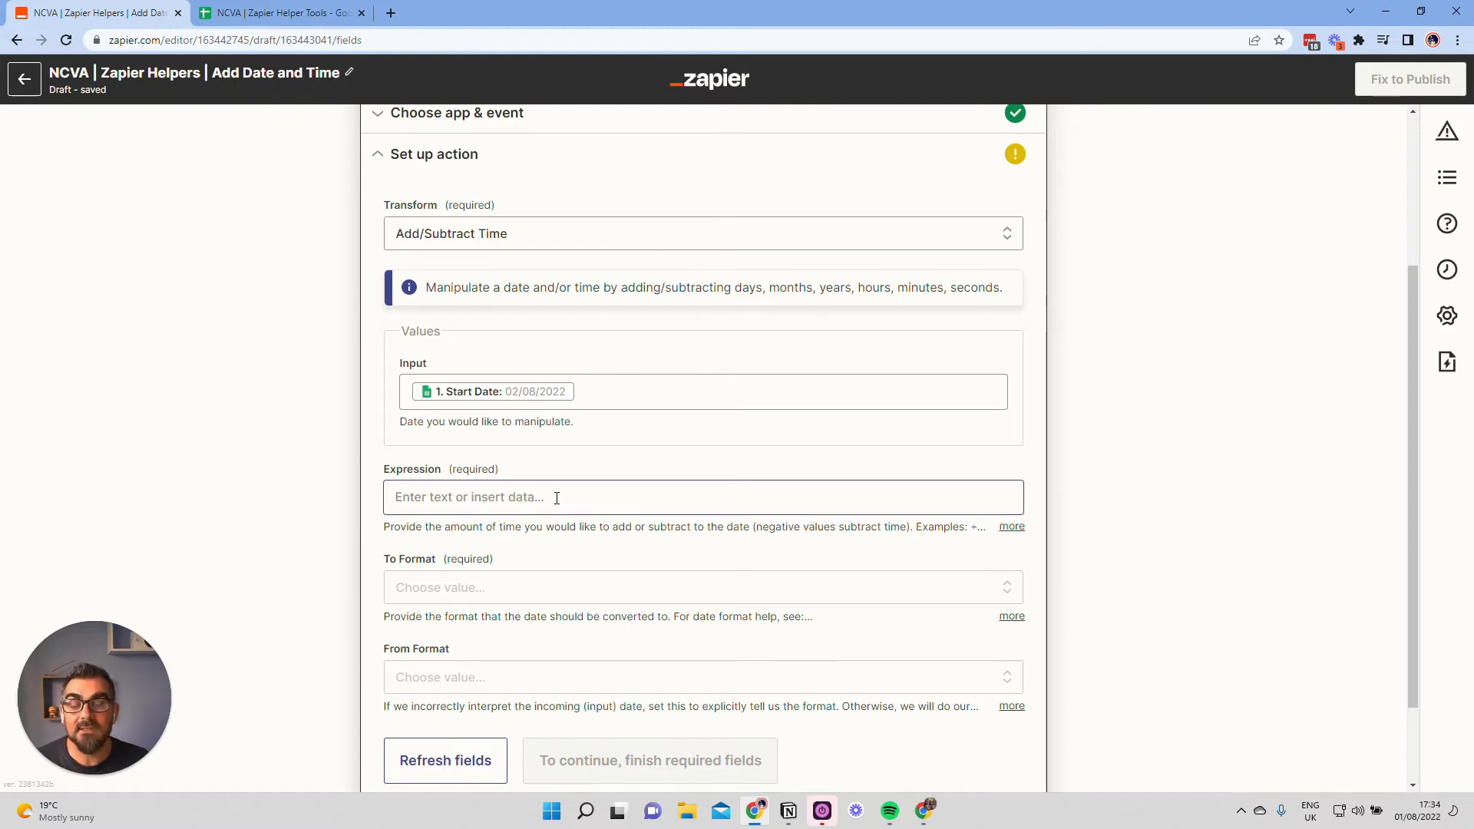
left_click(1015, 530)
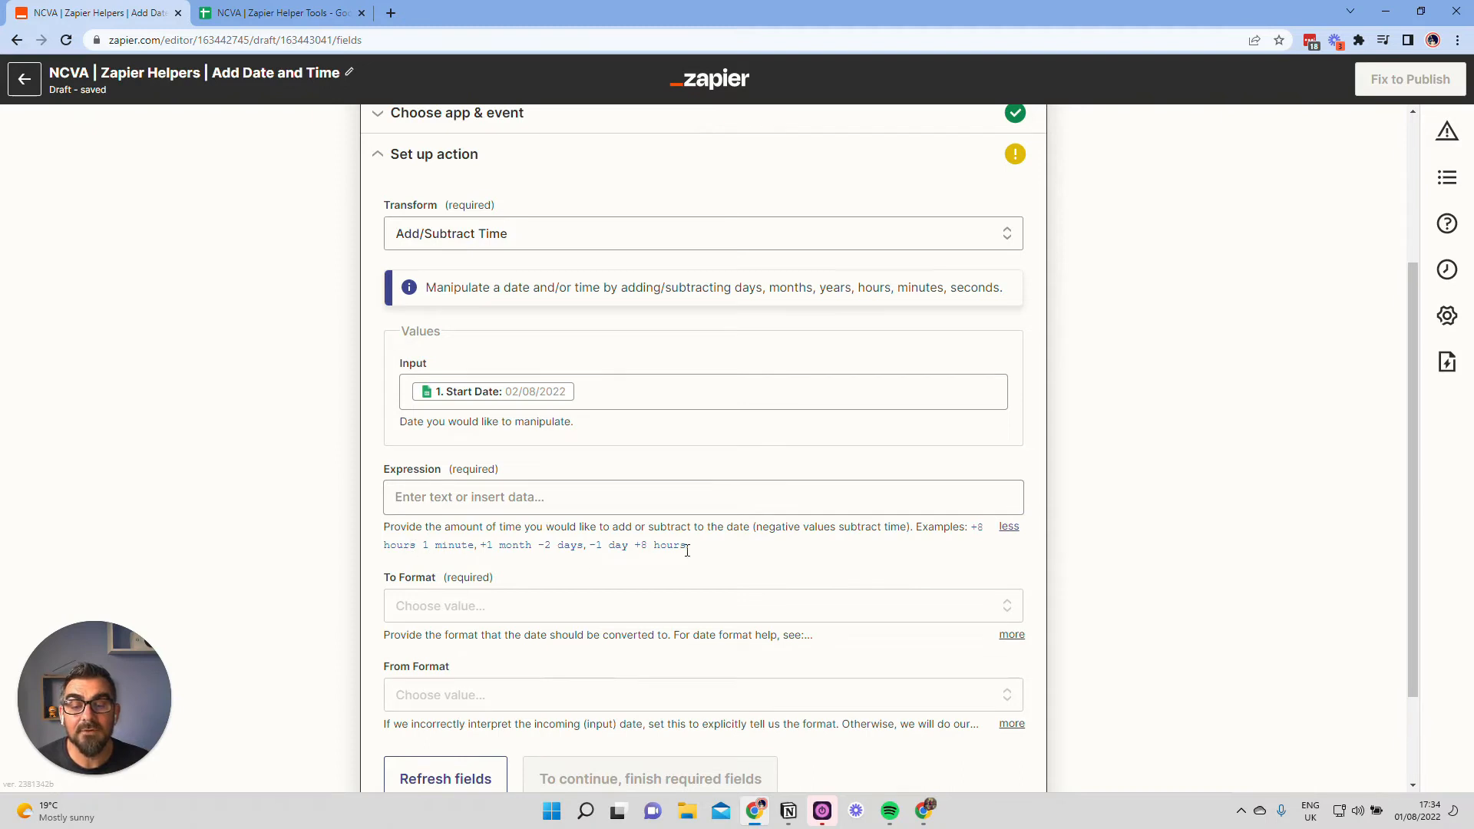
left_click(688, 496)
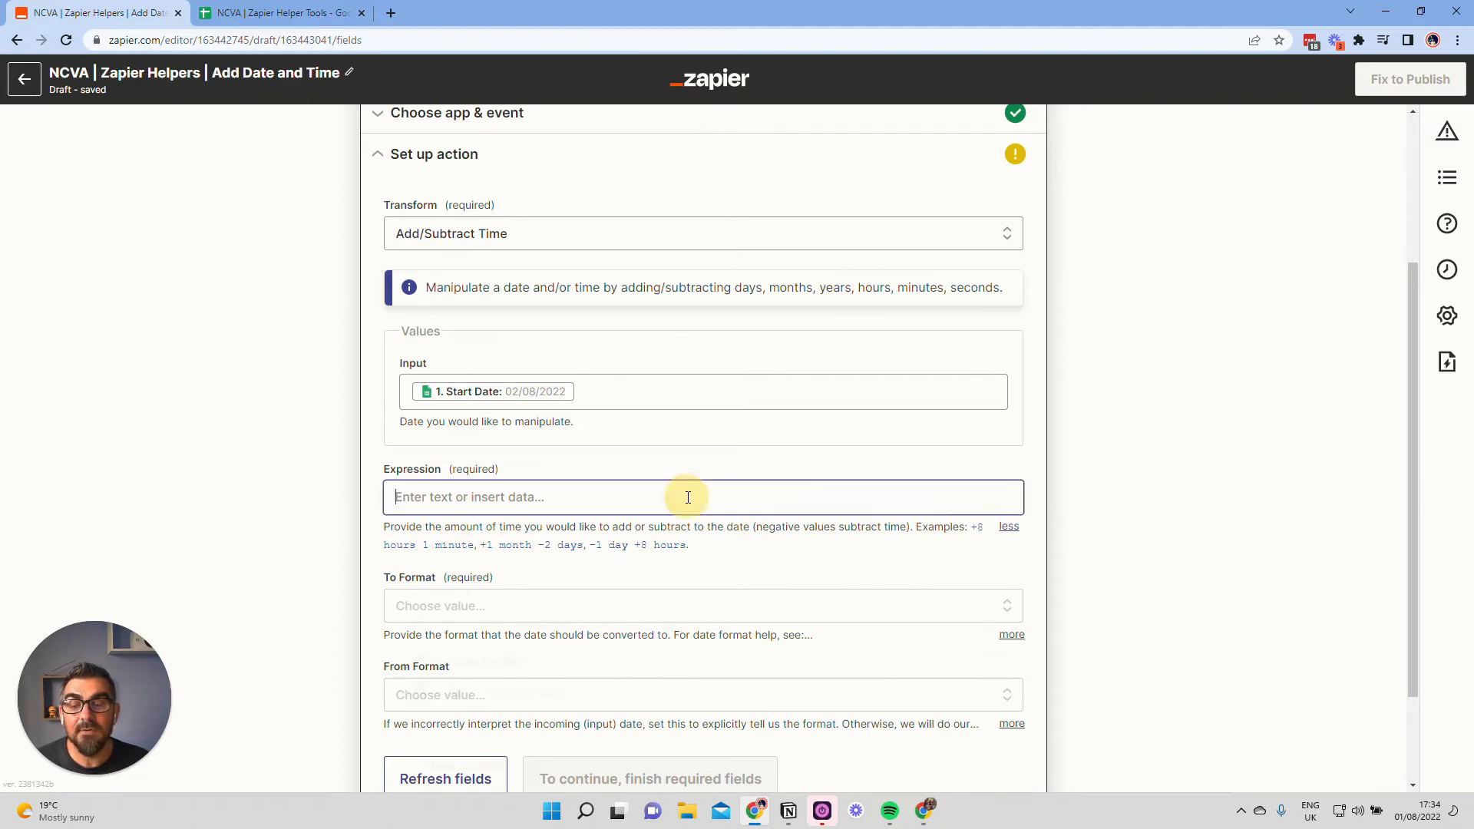
type("+")
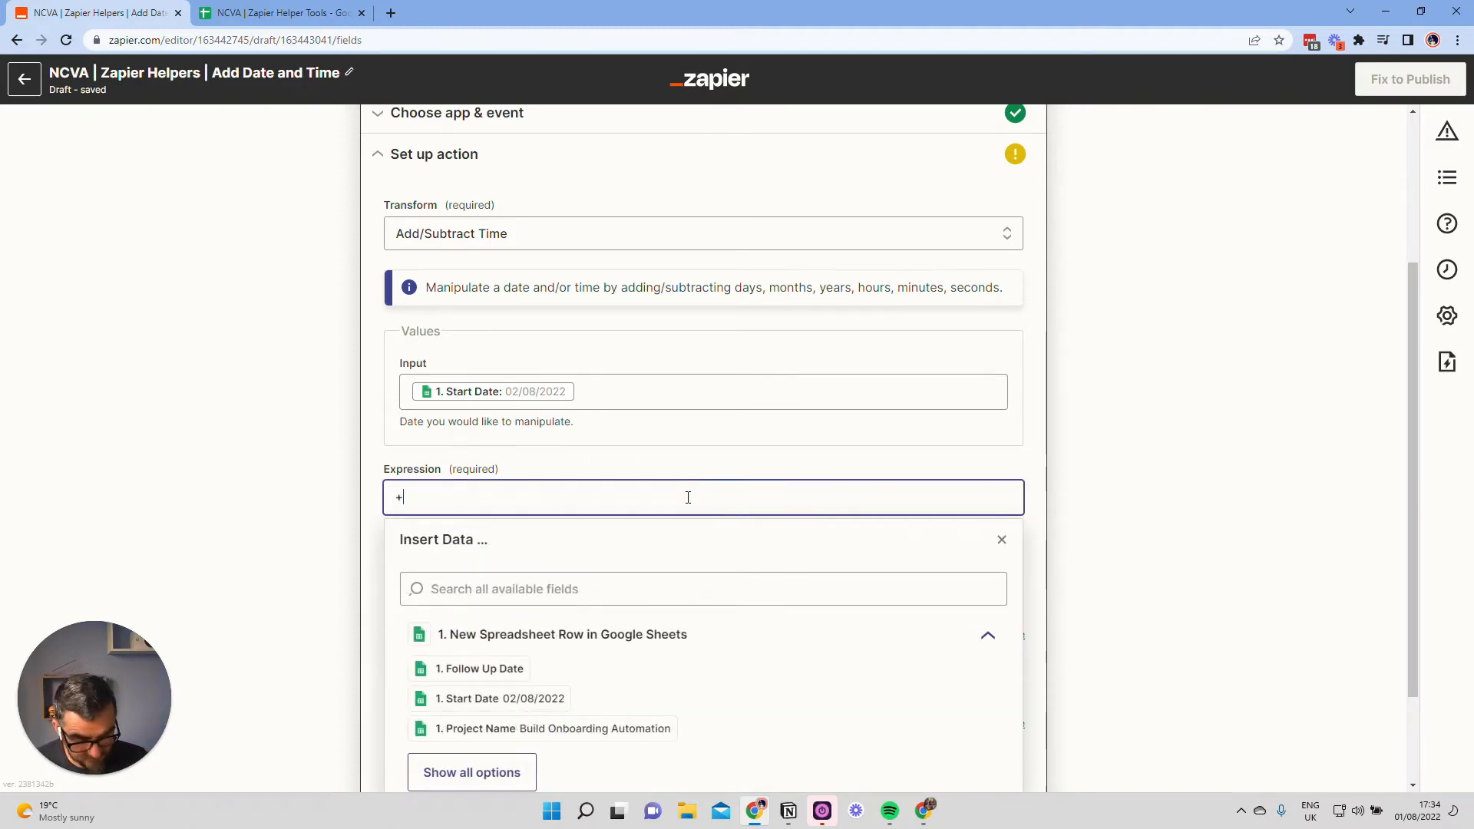
type("7 days")
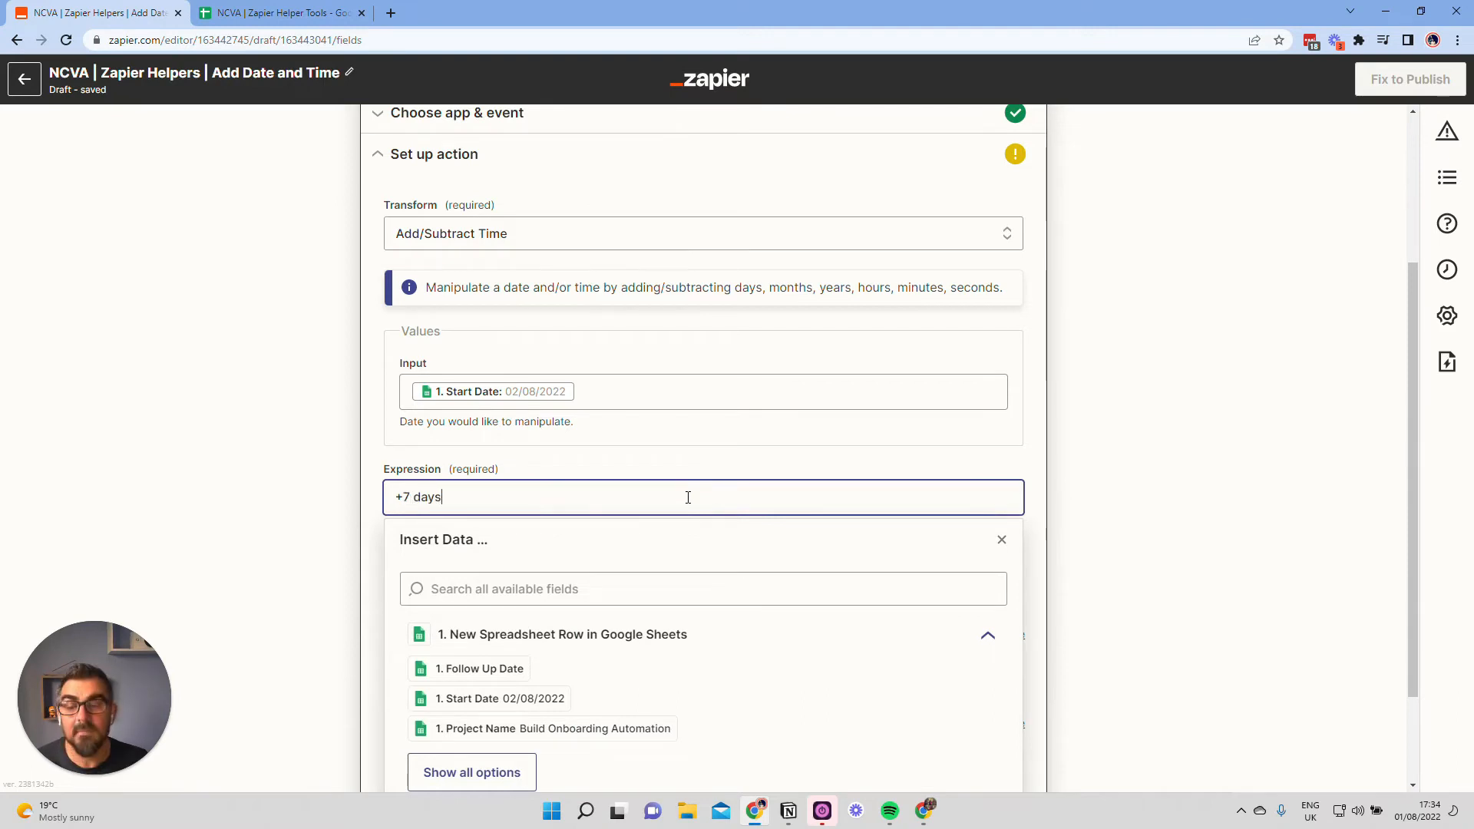
left_click(1145, 438)
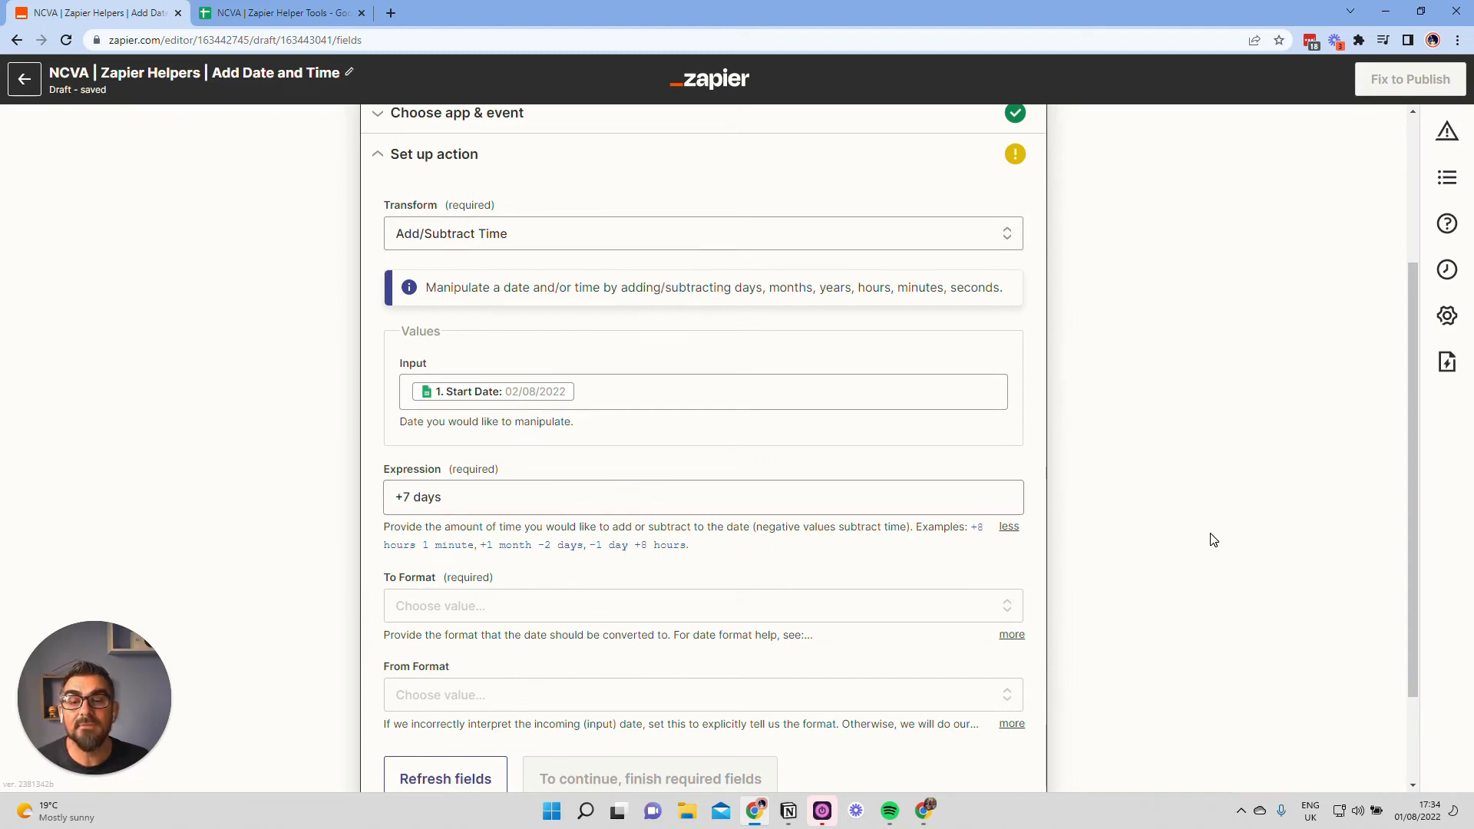
Set the To Format of the resulting date to DD/MM/YYYY
scroll(1211, 540, "down", 2)
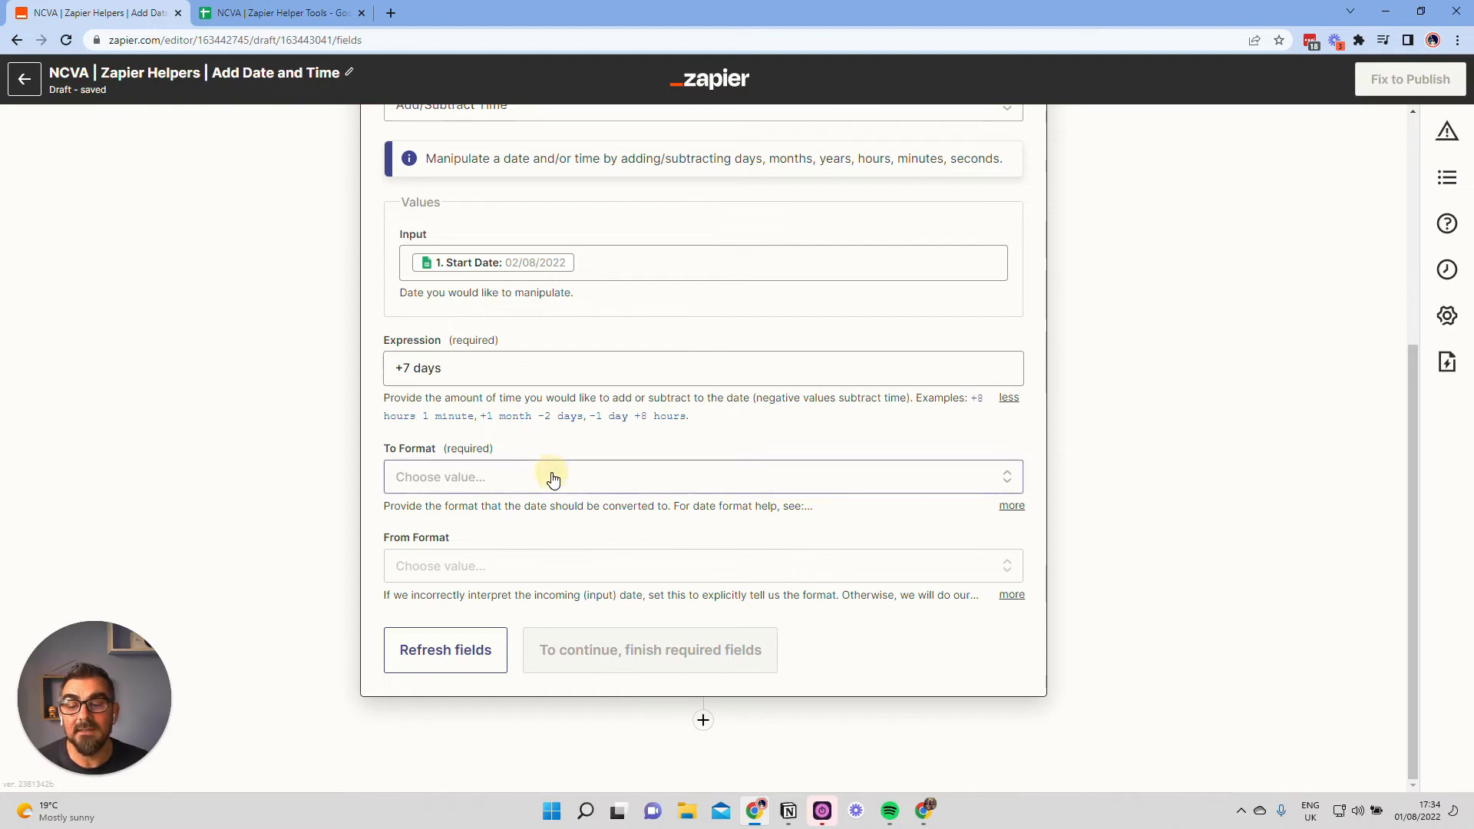
left_click(553, 478)
scroll(821, 676, "down", 1)
scroll(875, 696, "down", 5)
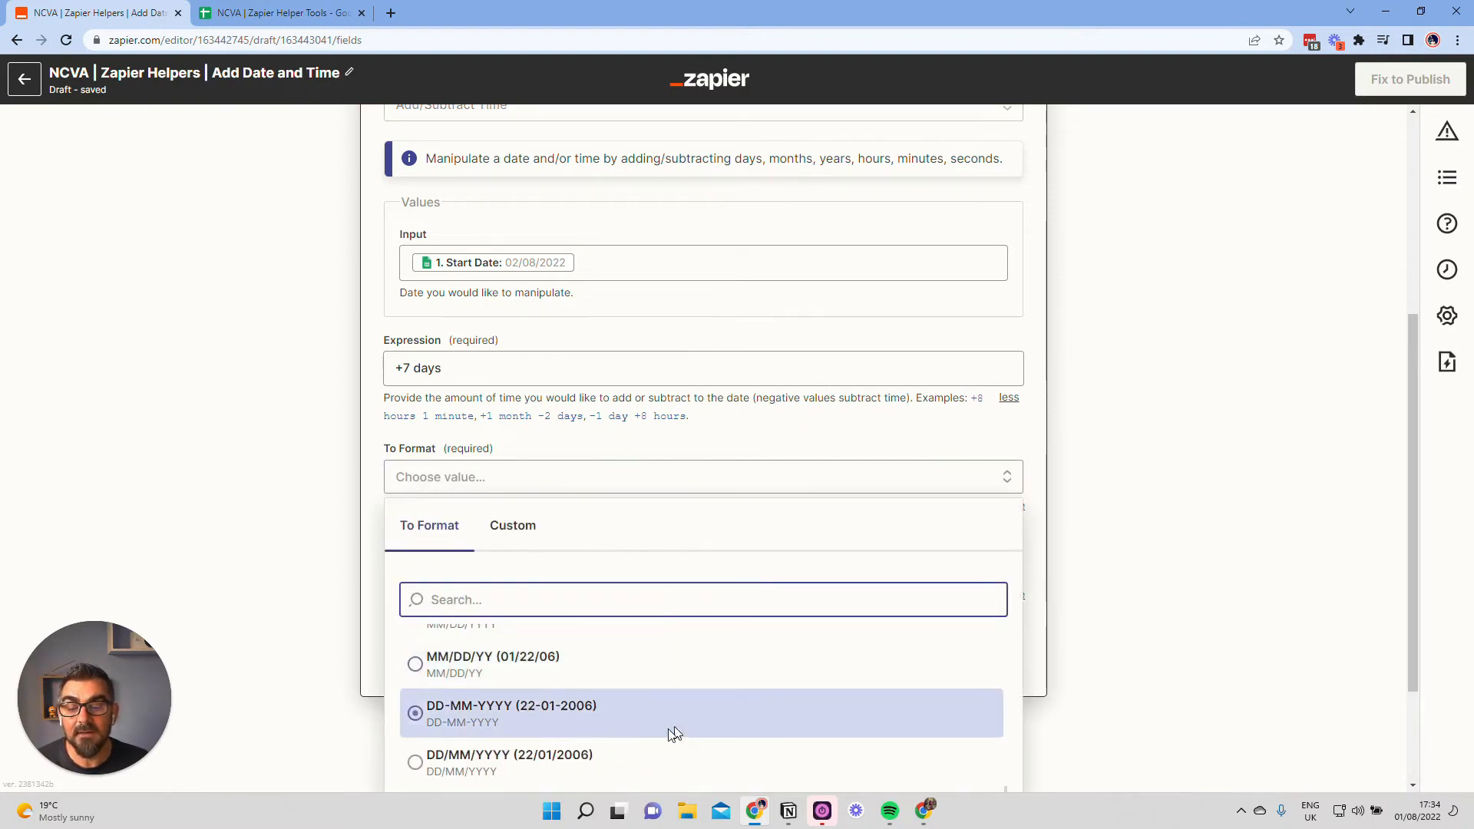
left_click(569, 765)
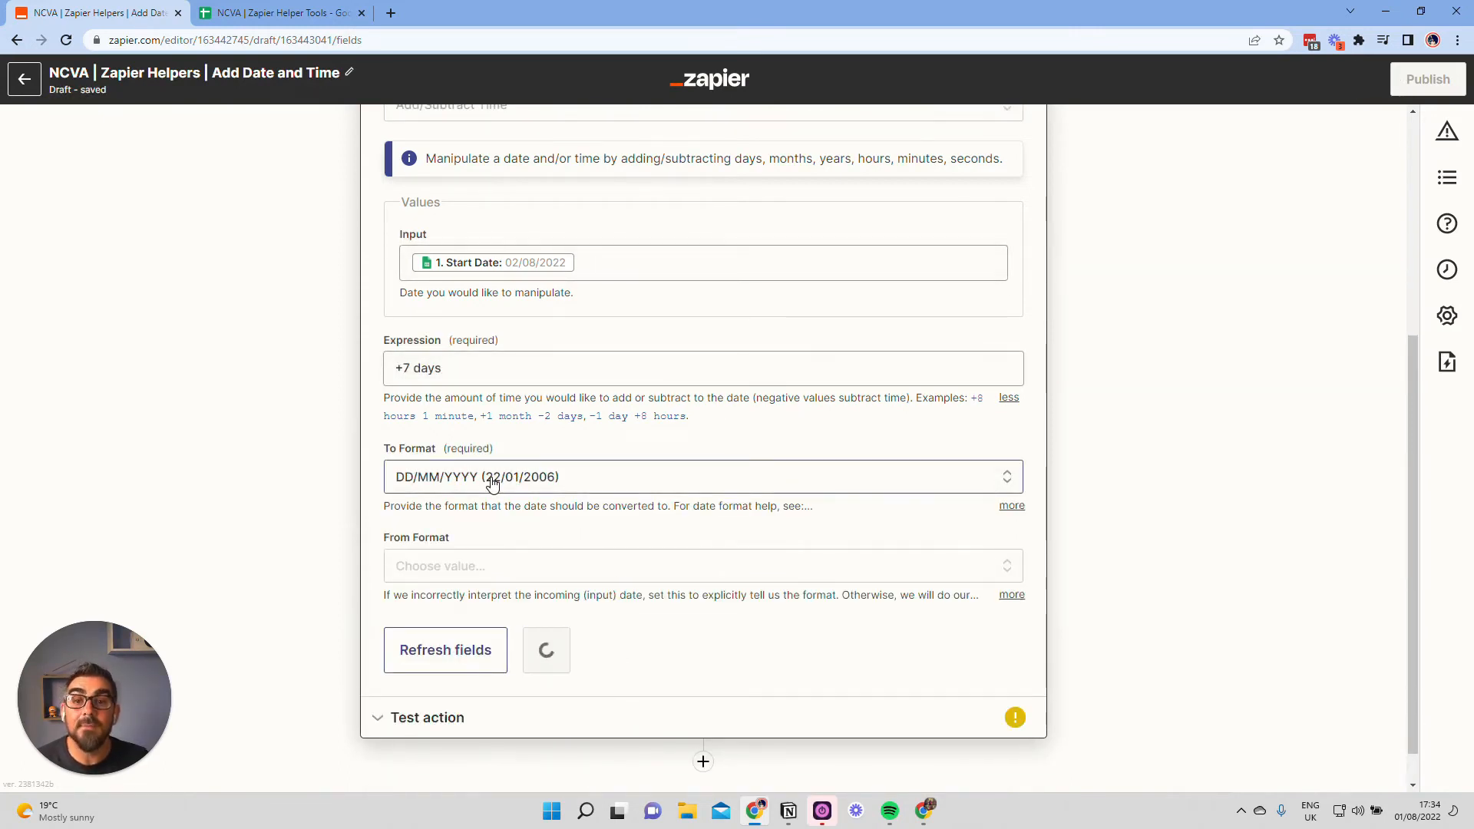
Check the Start Date's format in the Google Sheets spreadsheet and set the Formatter action's From Format to the custom value DD/MM/YYYY
scroll(463, 494, "down", 1)
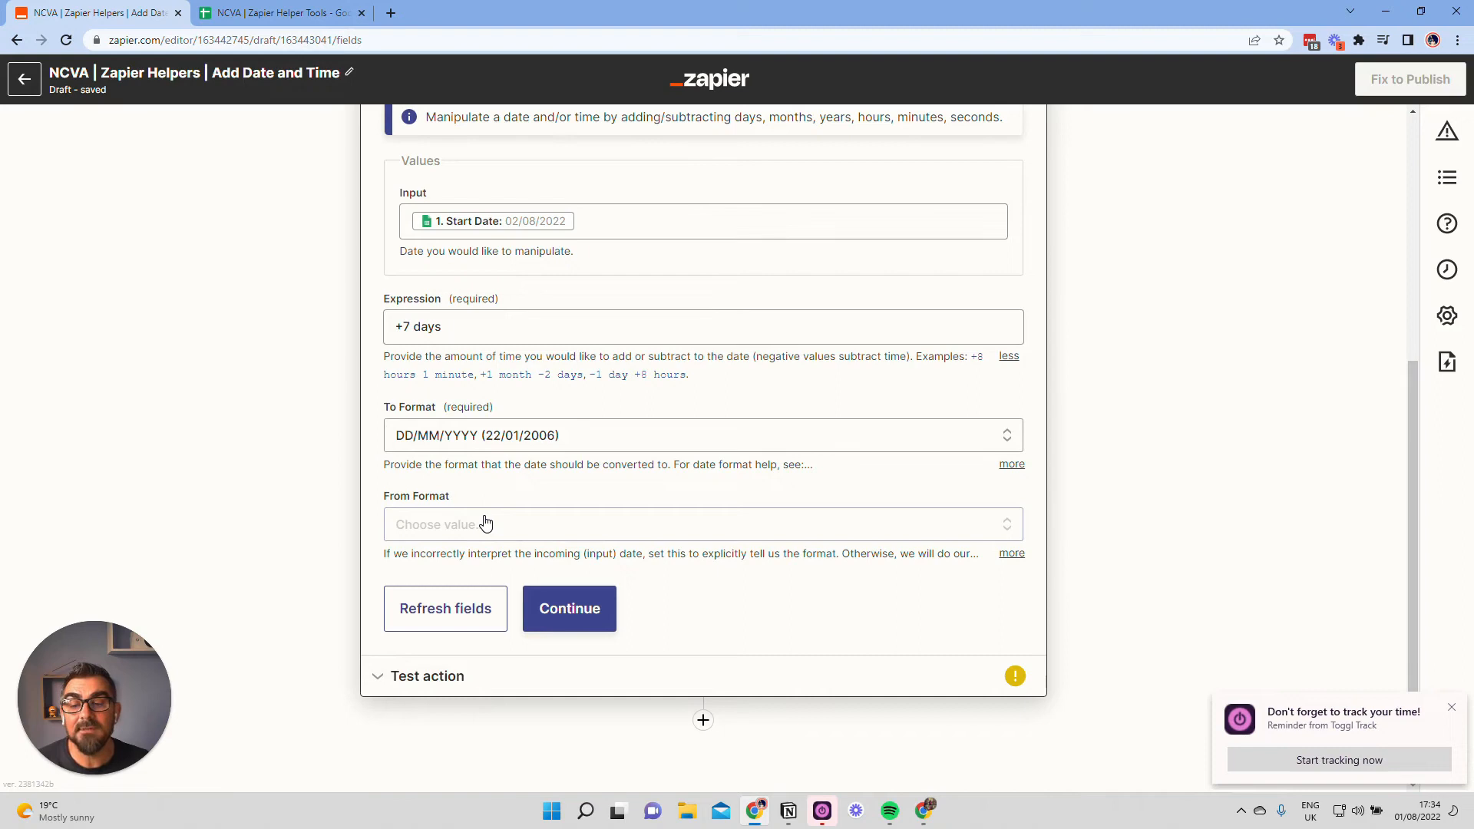
left_click(242, 12)
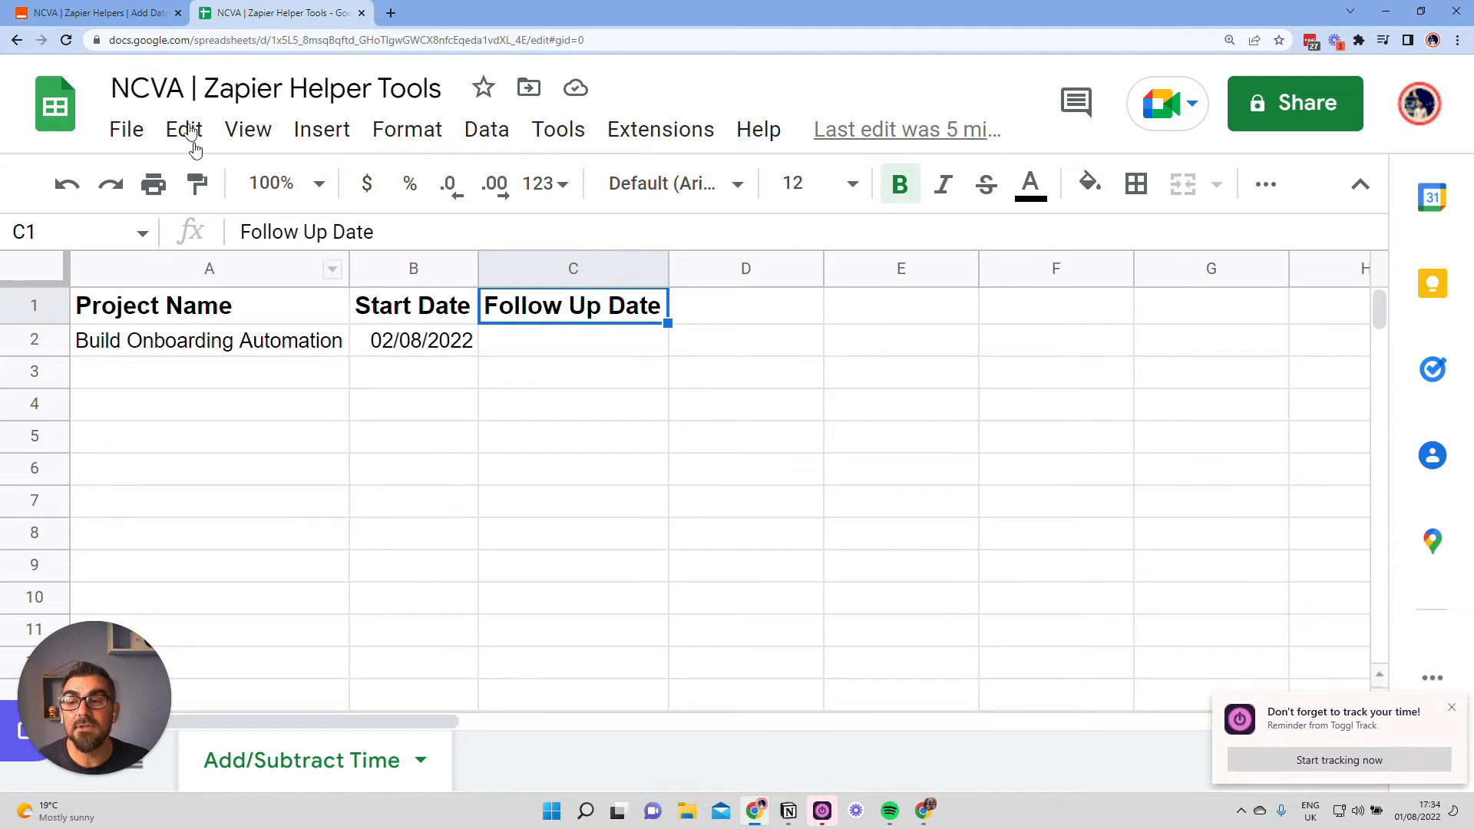
left_click(100, 12)
left_click(484, 526)
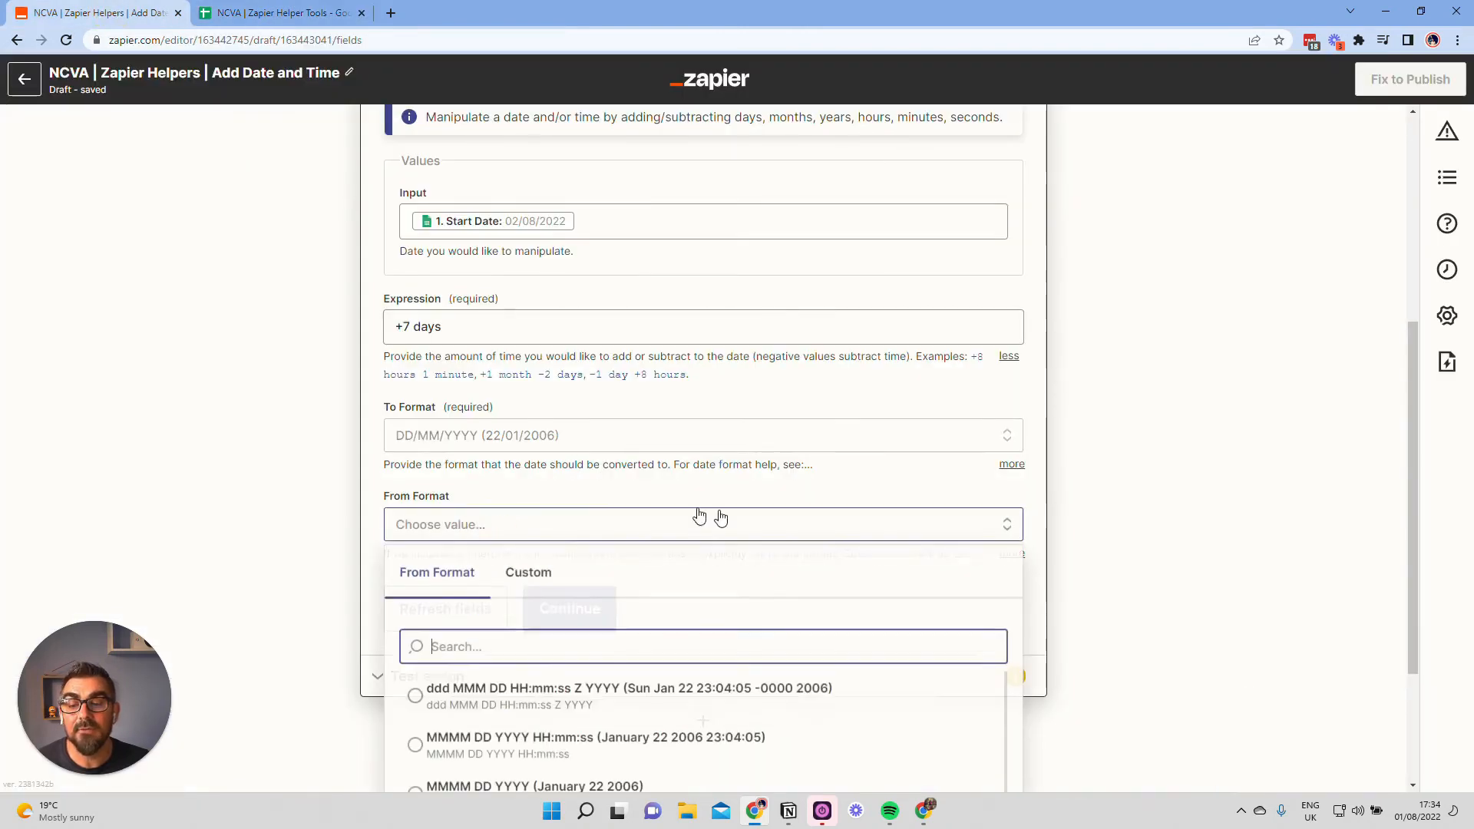
scroll(799, 624, "down", 1)
scroll(675, 566, "up", 1)
scroll(660, 606, "down", 1)
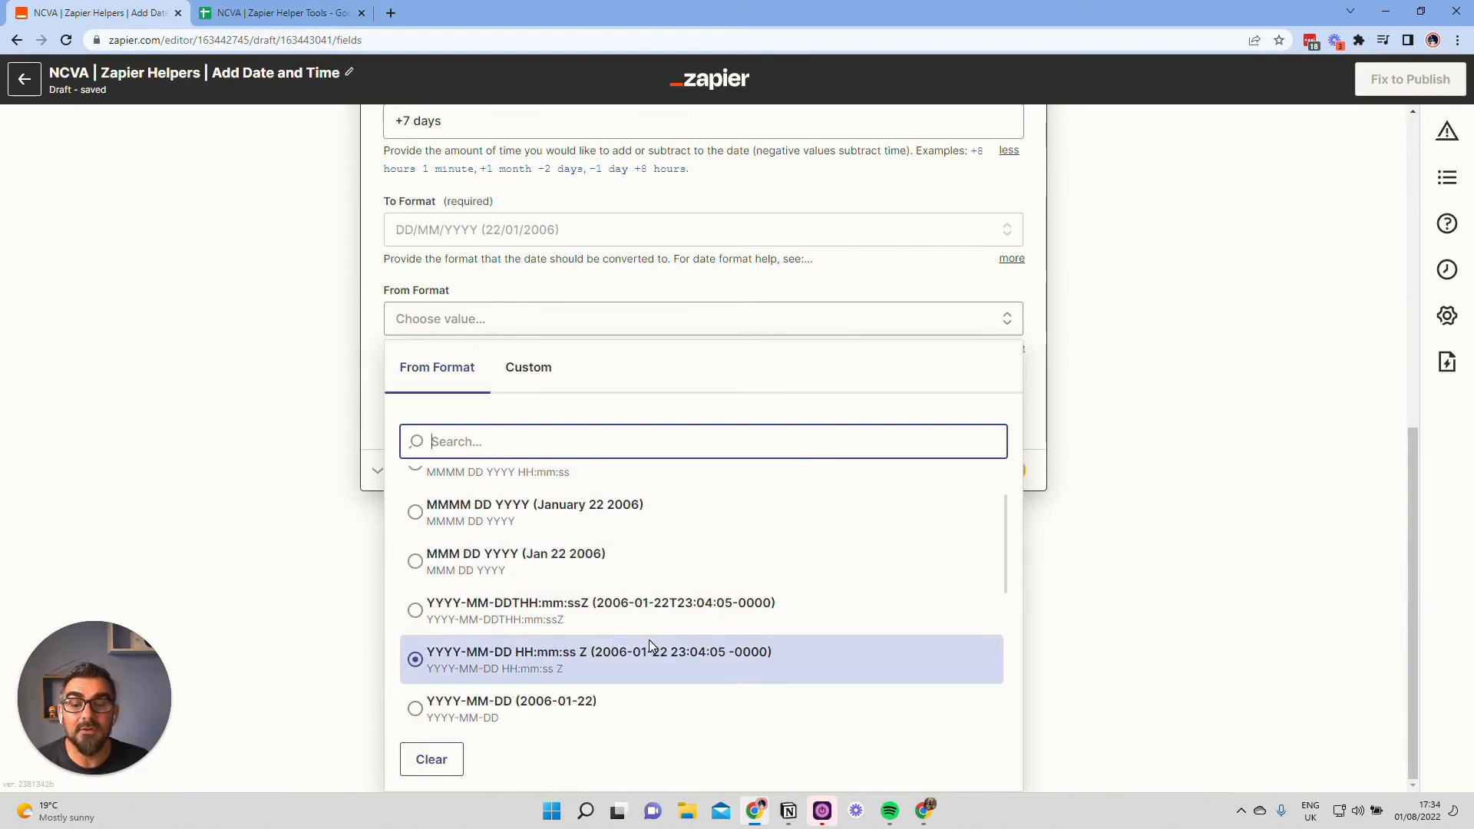
scroll(645, 637, "down", 1)
scroll(615, 583, "up", 3)
left_click(533, 365)
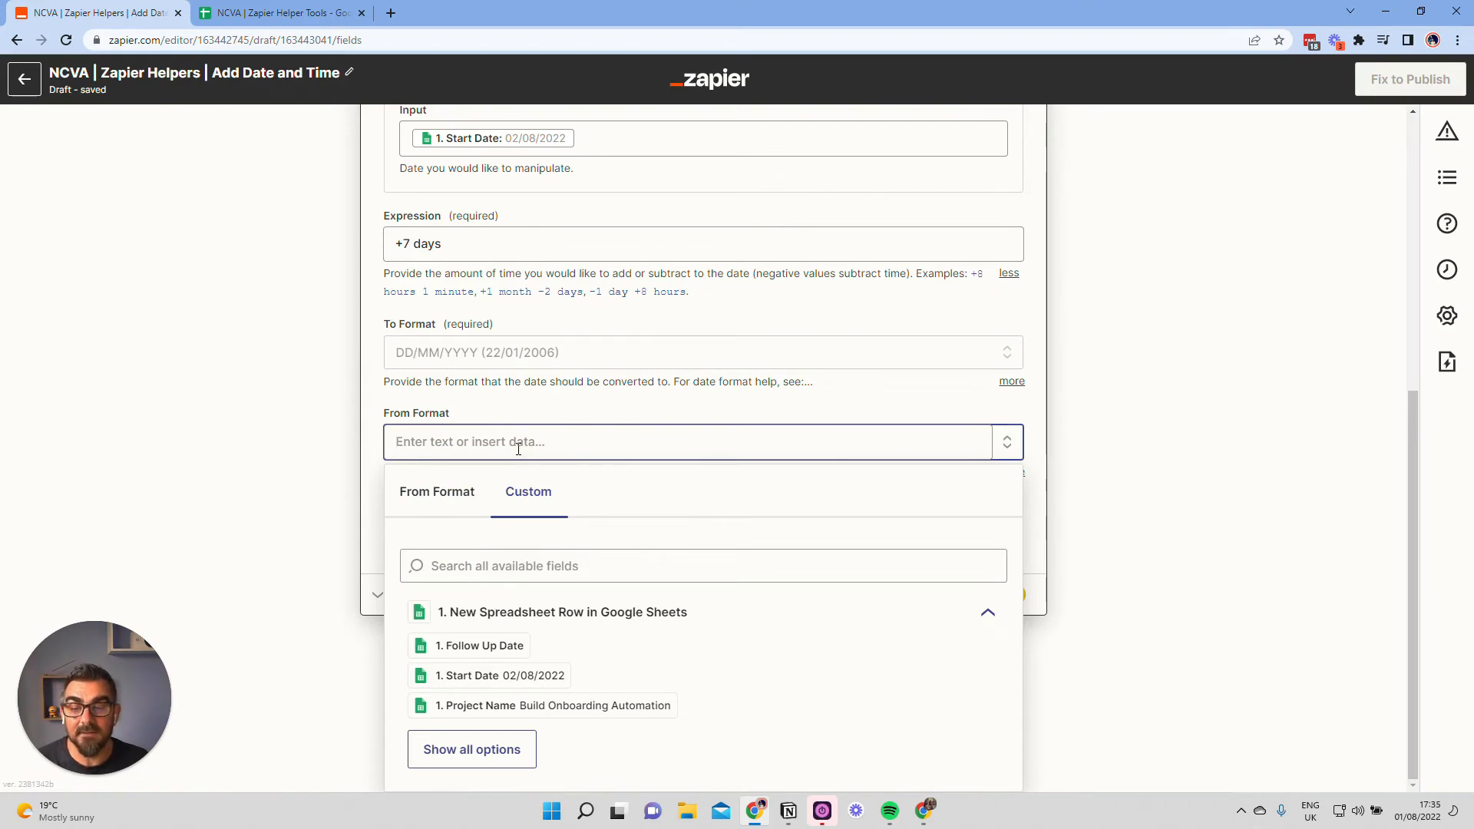
type("DD")
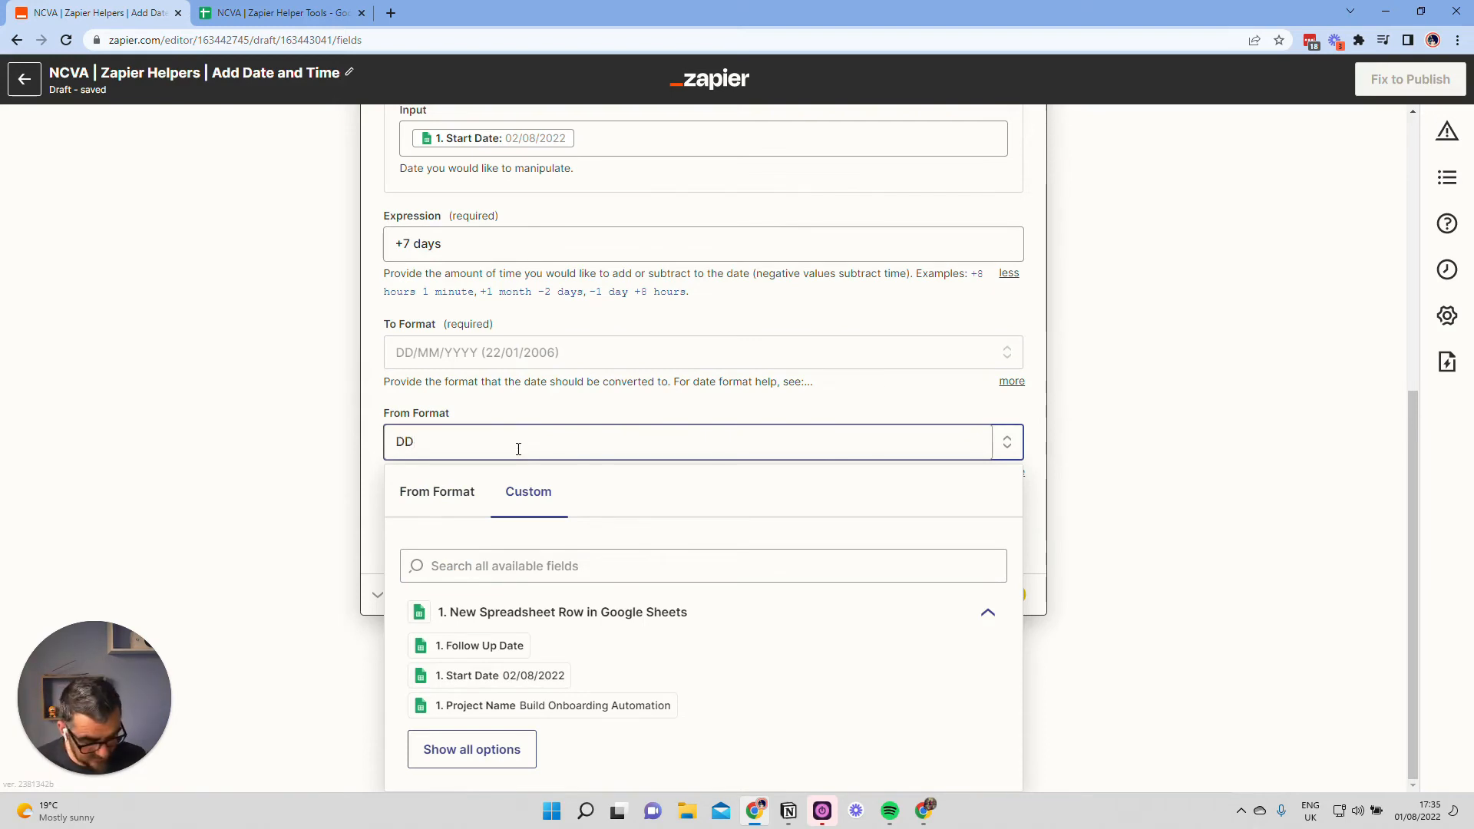
type("/MM/YYYY")
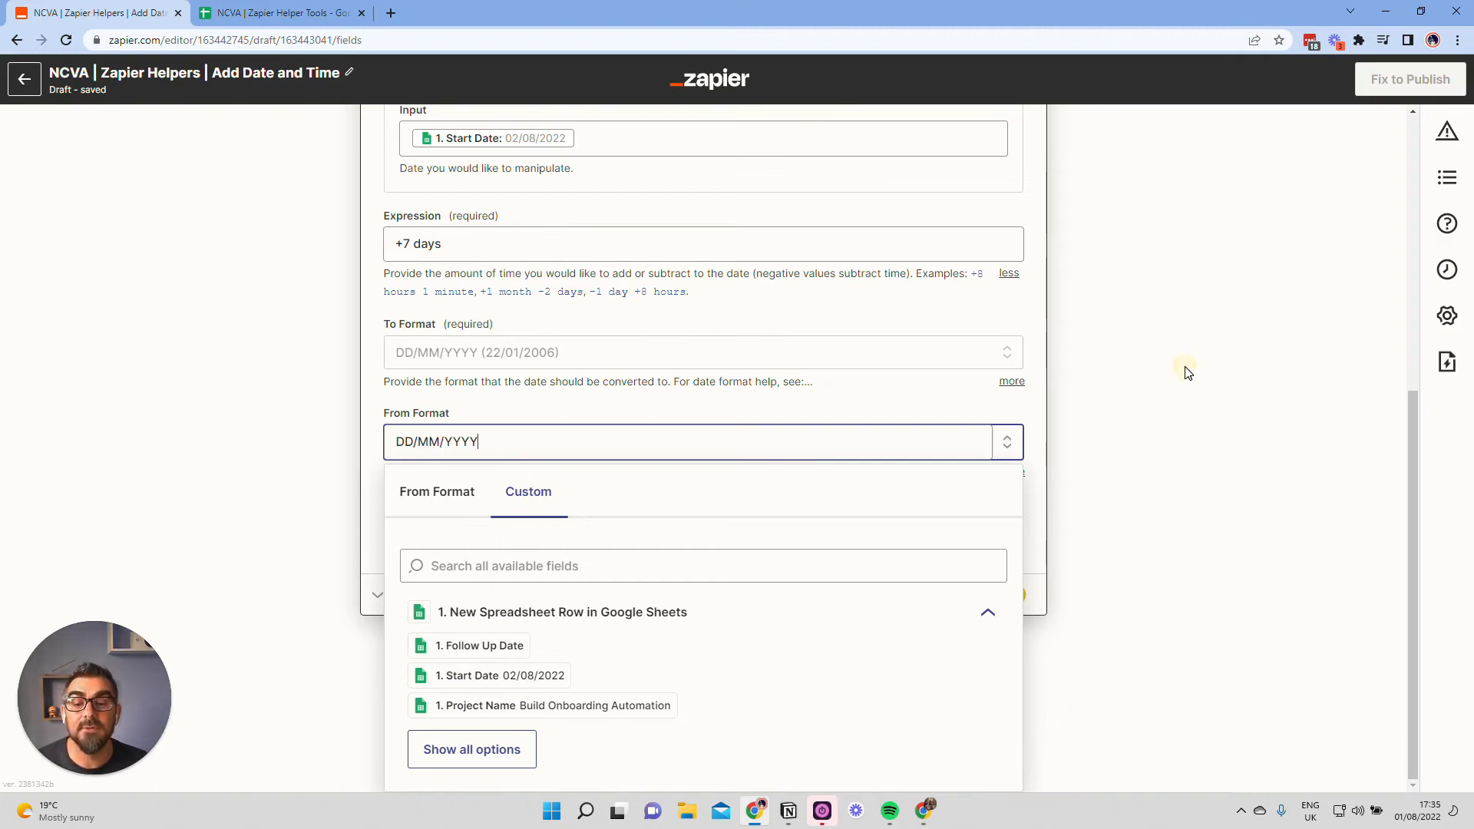
left_click(1188, 373)
Complete the Formatter action's setup and run its test for review
left_click(577, 614)
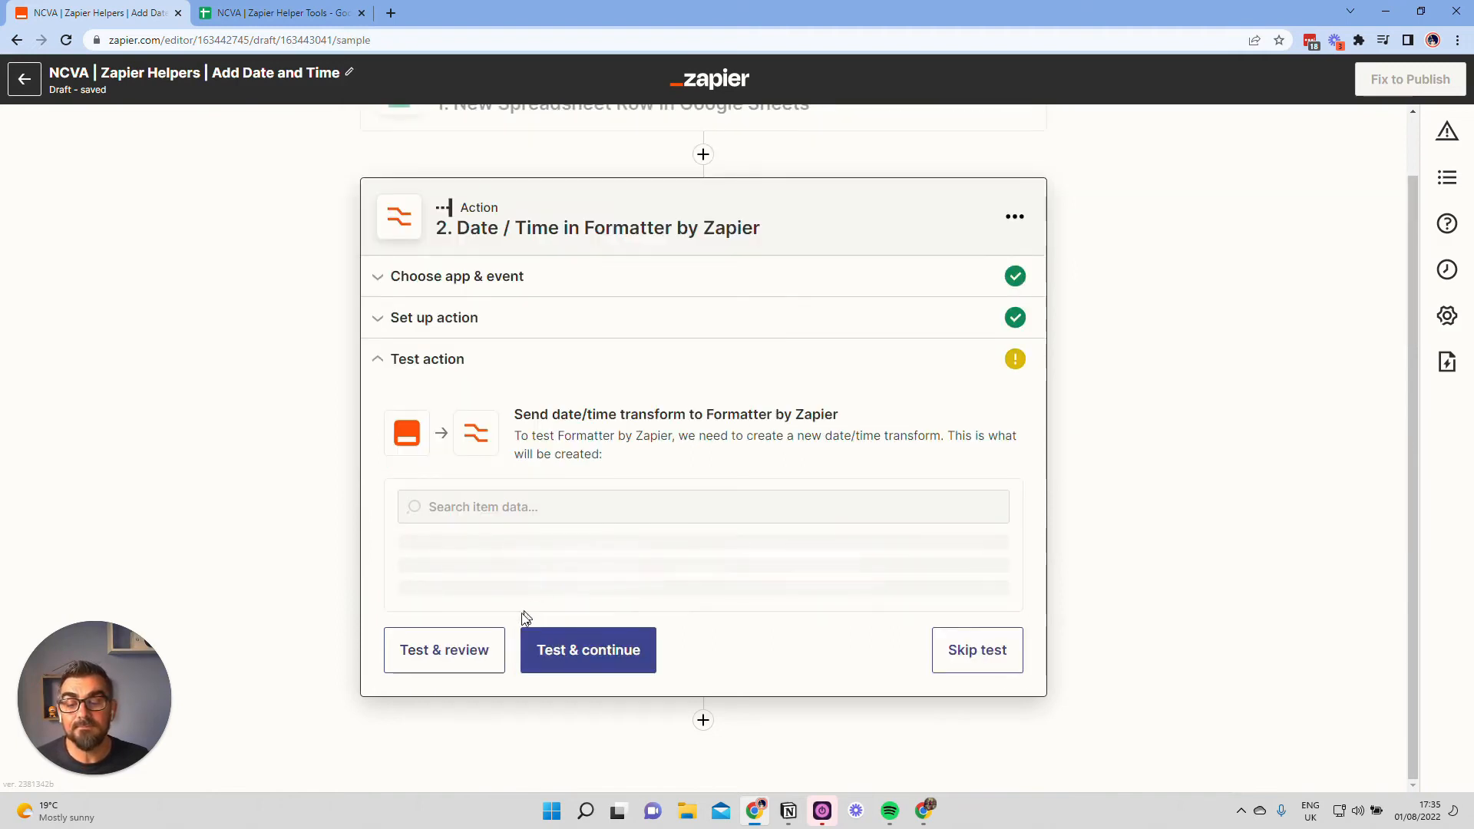
left_click(471, 662)
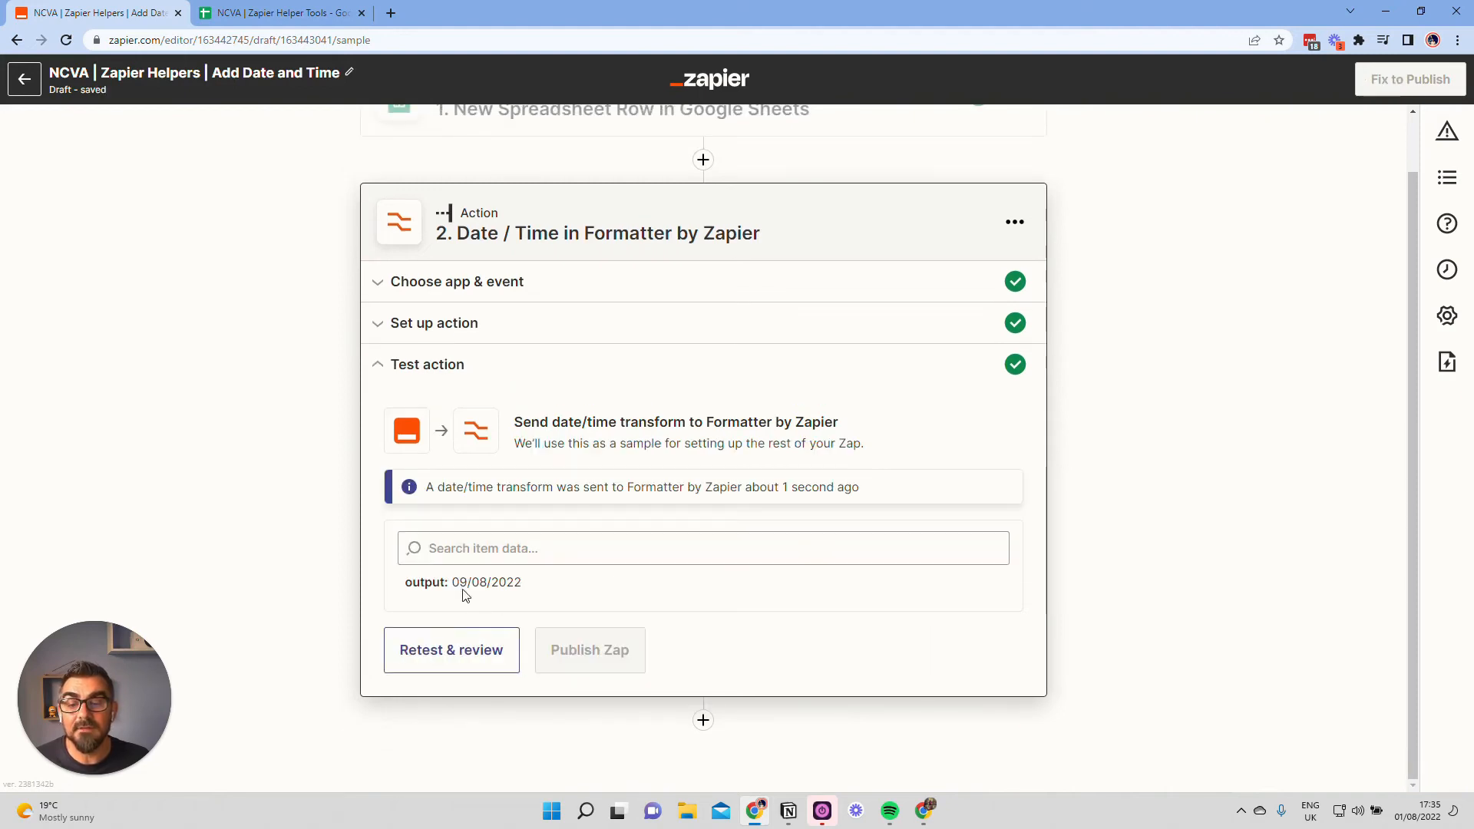
Add a Google Sheets action after the Formatter step with the Update Spreadsheet Row event
left_click(703, 722)
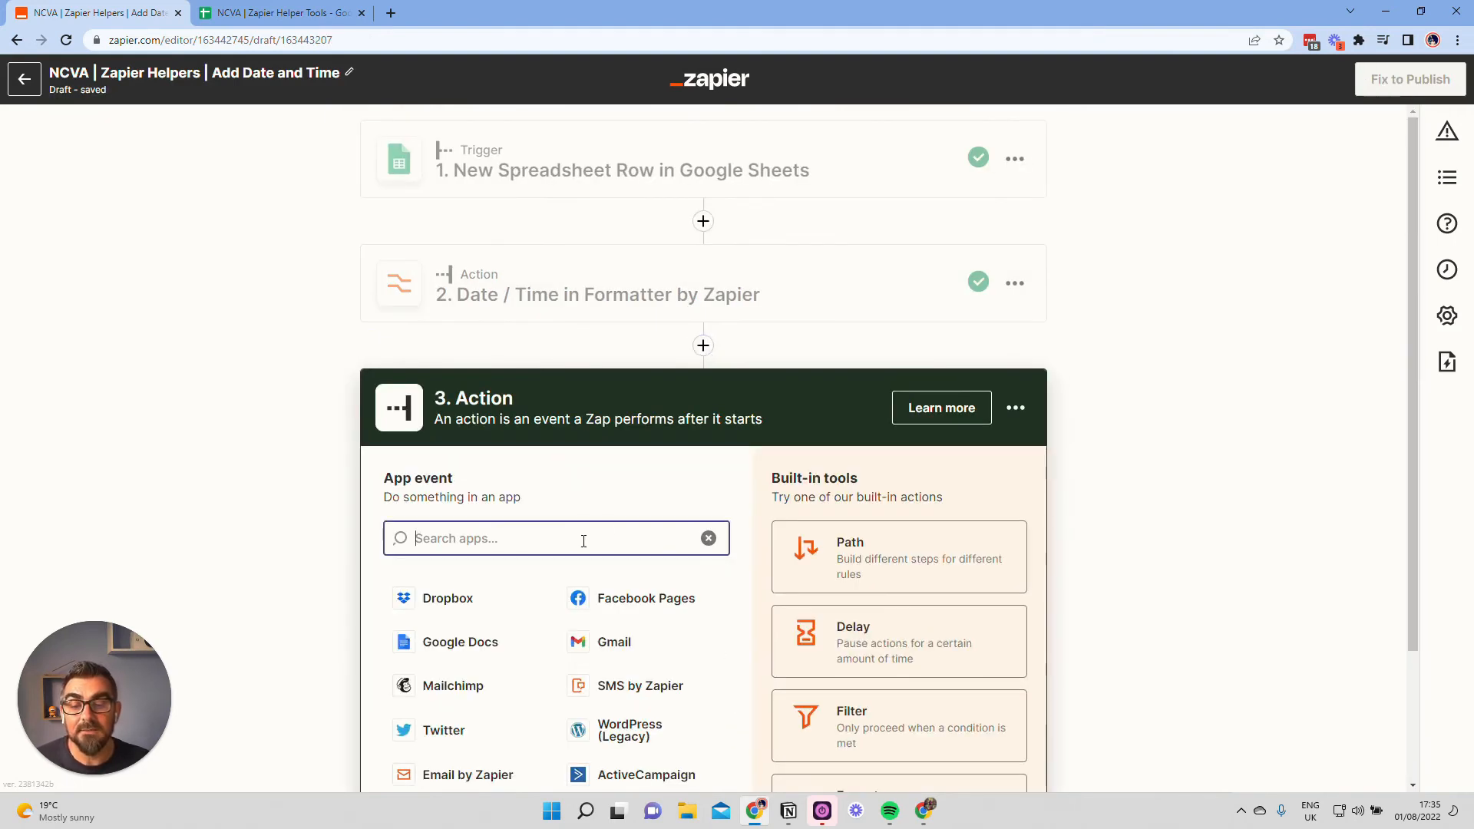
type("sheet")
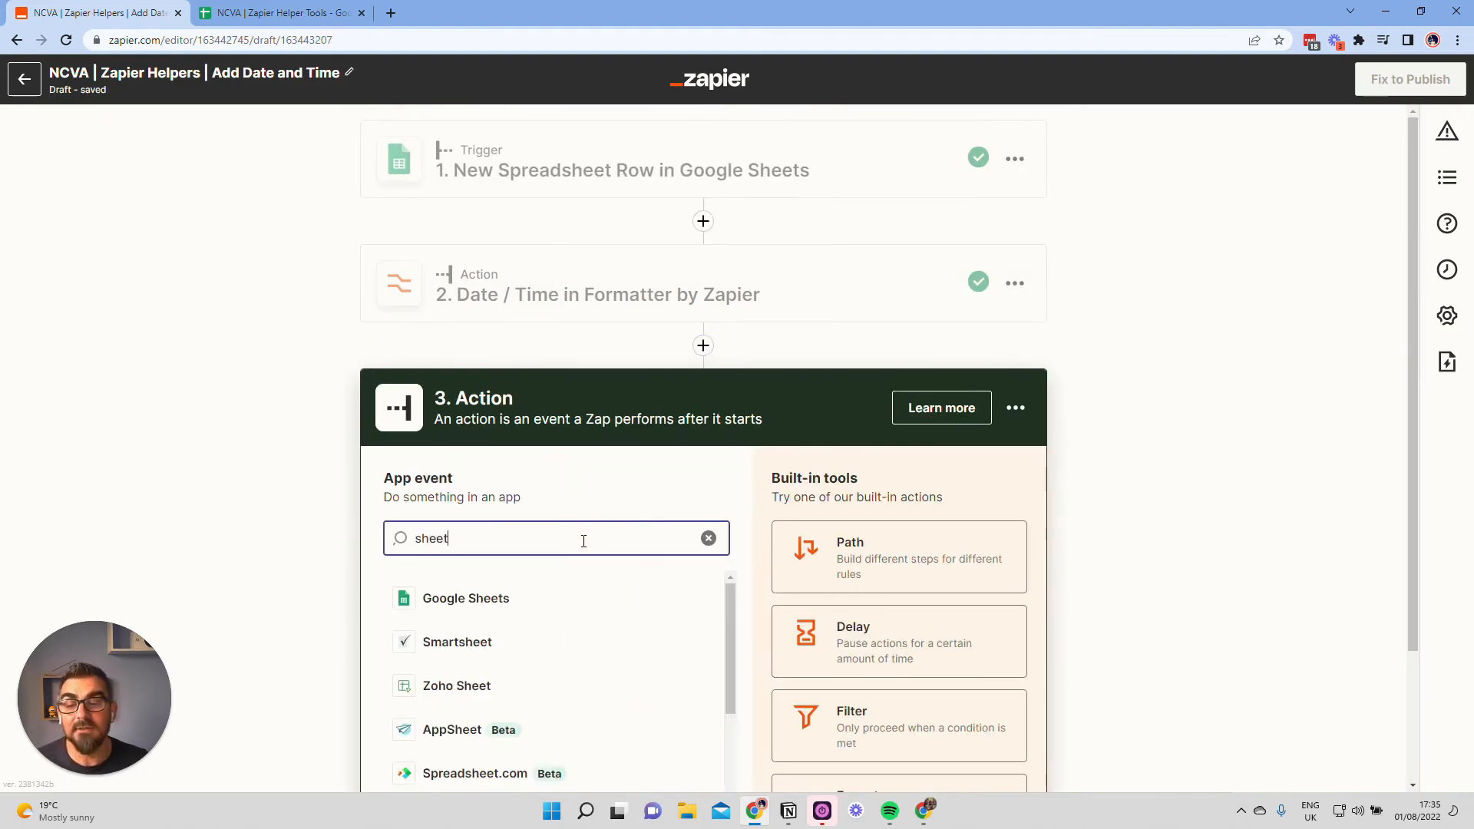
left_click(494, 601)
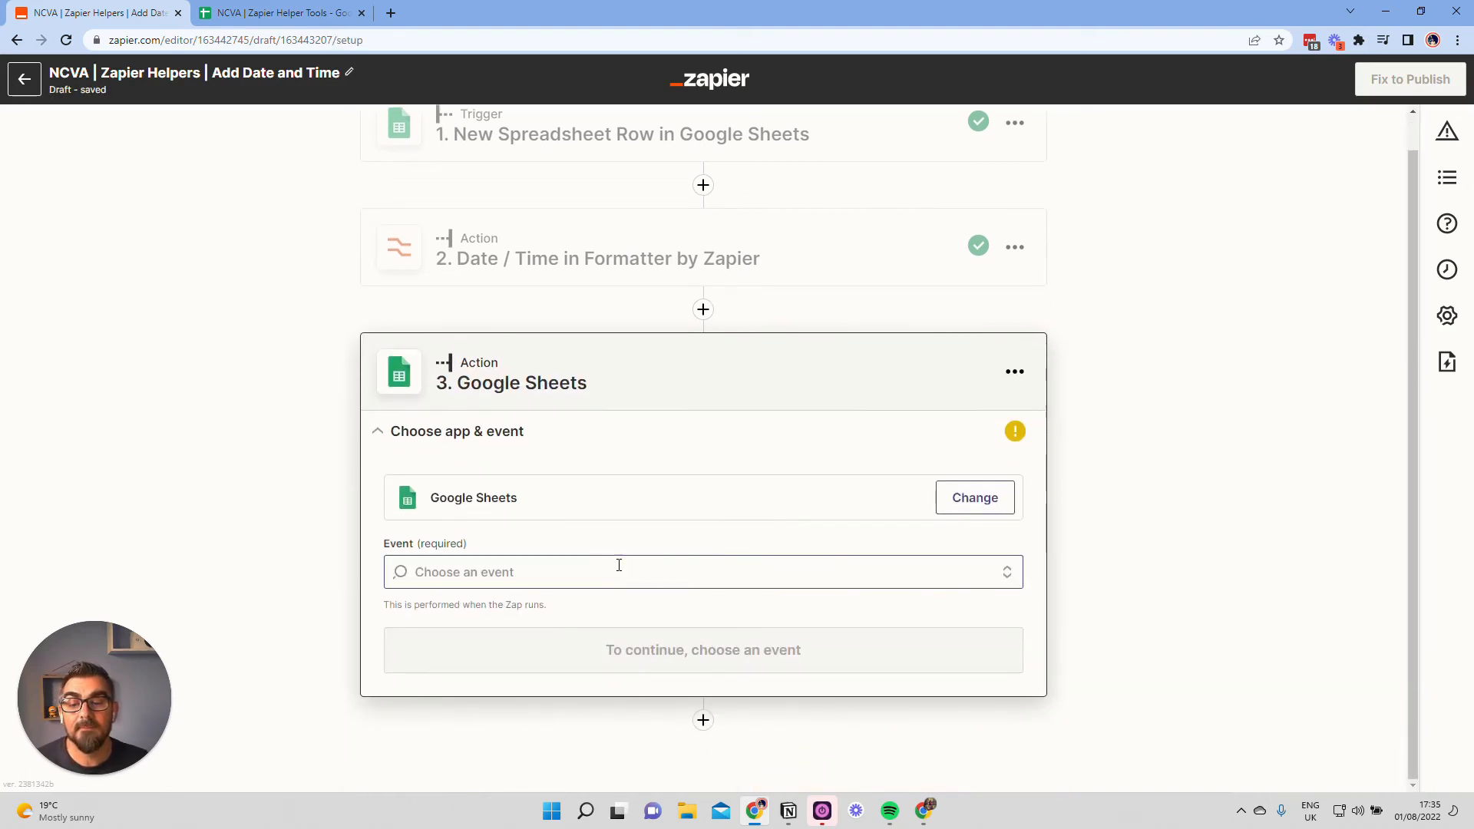
left_click(639, 566)
scroll(1193, 576, "down", 1)
scroll(813, 612, "down", 5)
left_click(536, 596)
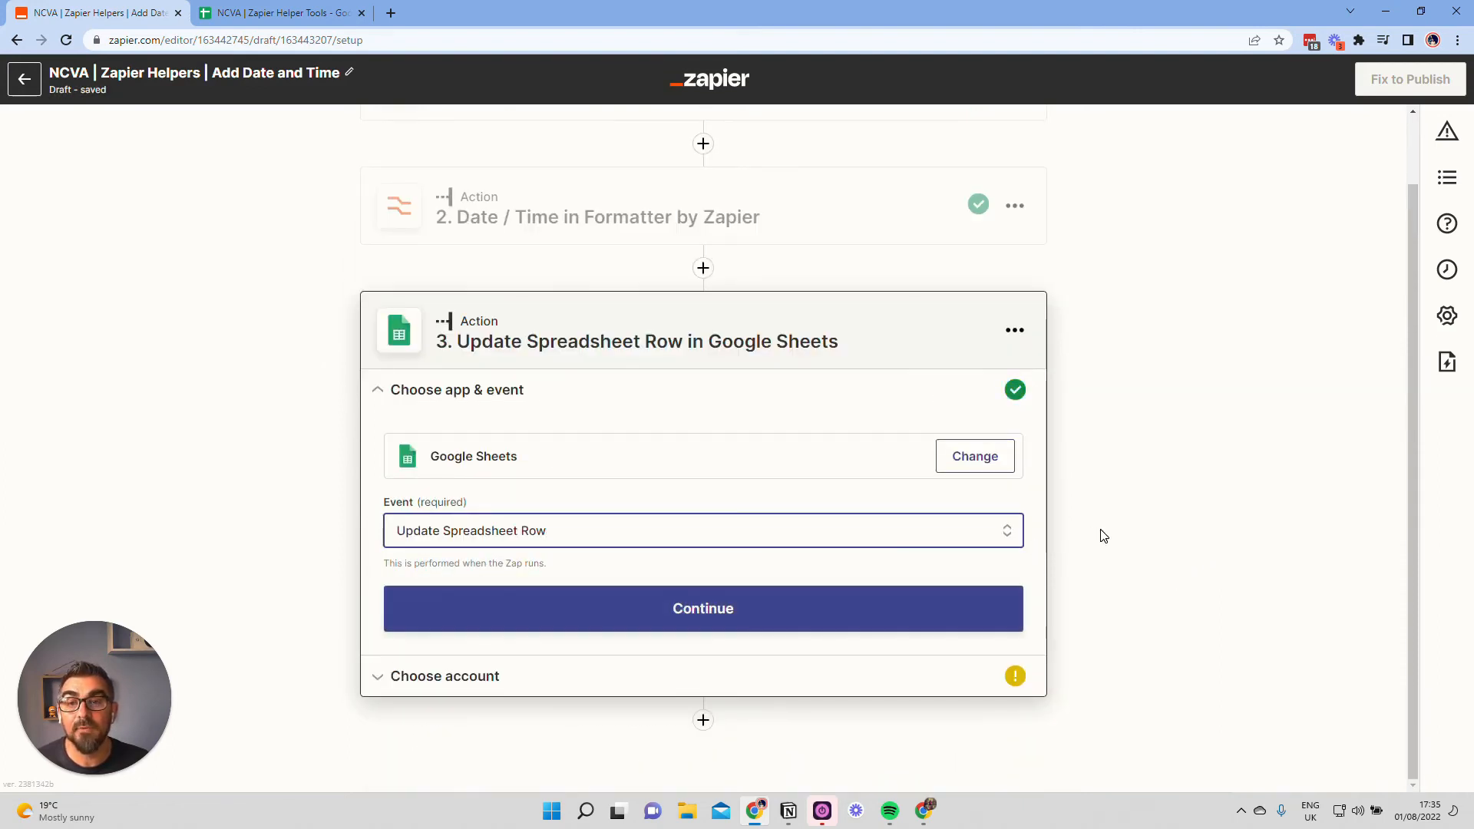
Check the Follow Up Date column in the spreadsheet and proceed to the Google Sheets action's account selection
left_click(233, 9)
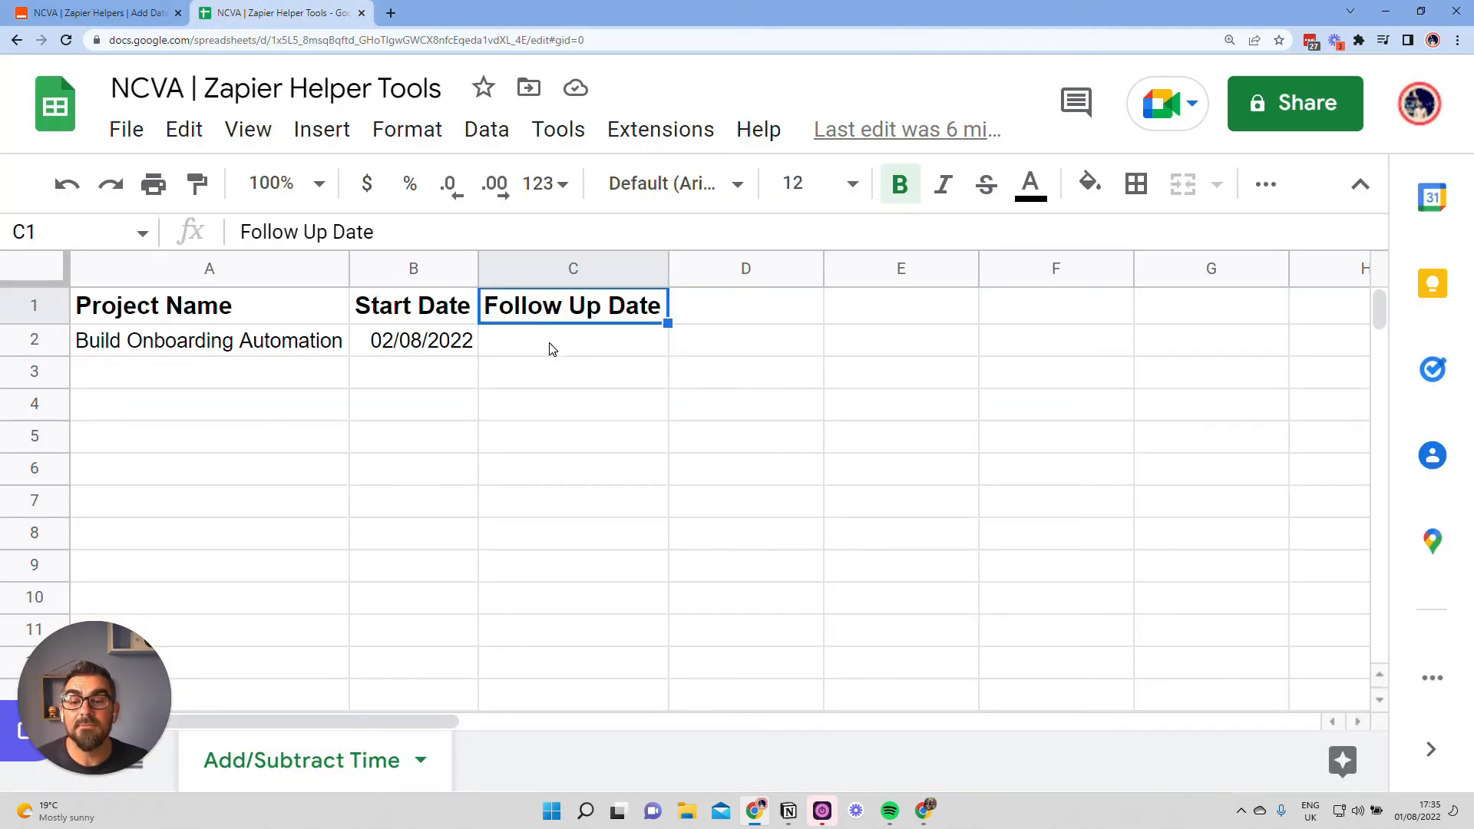
left_click(67, 8)
left_click(774, 482)
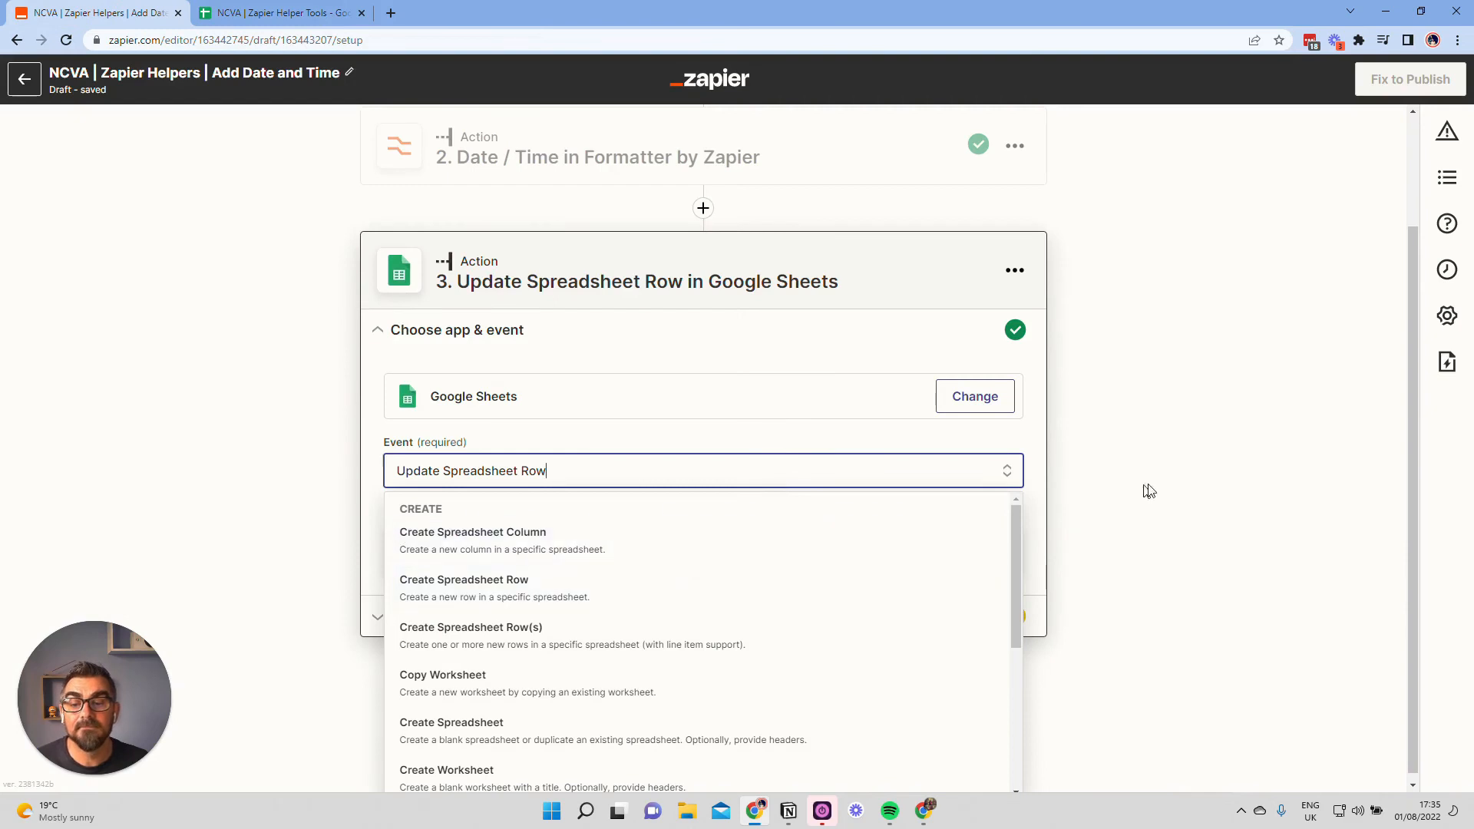
left_click(1237, 471)
left_click(724, 602)
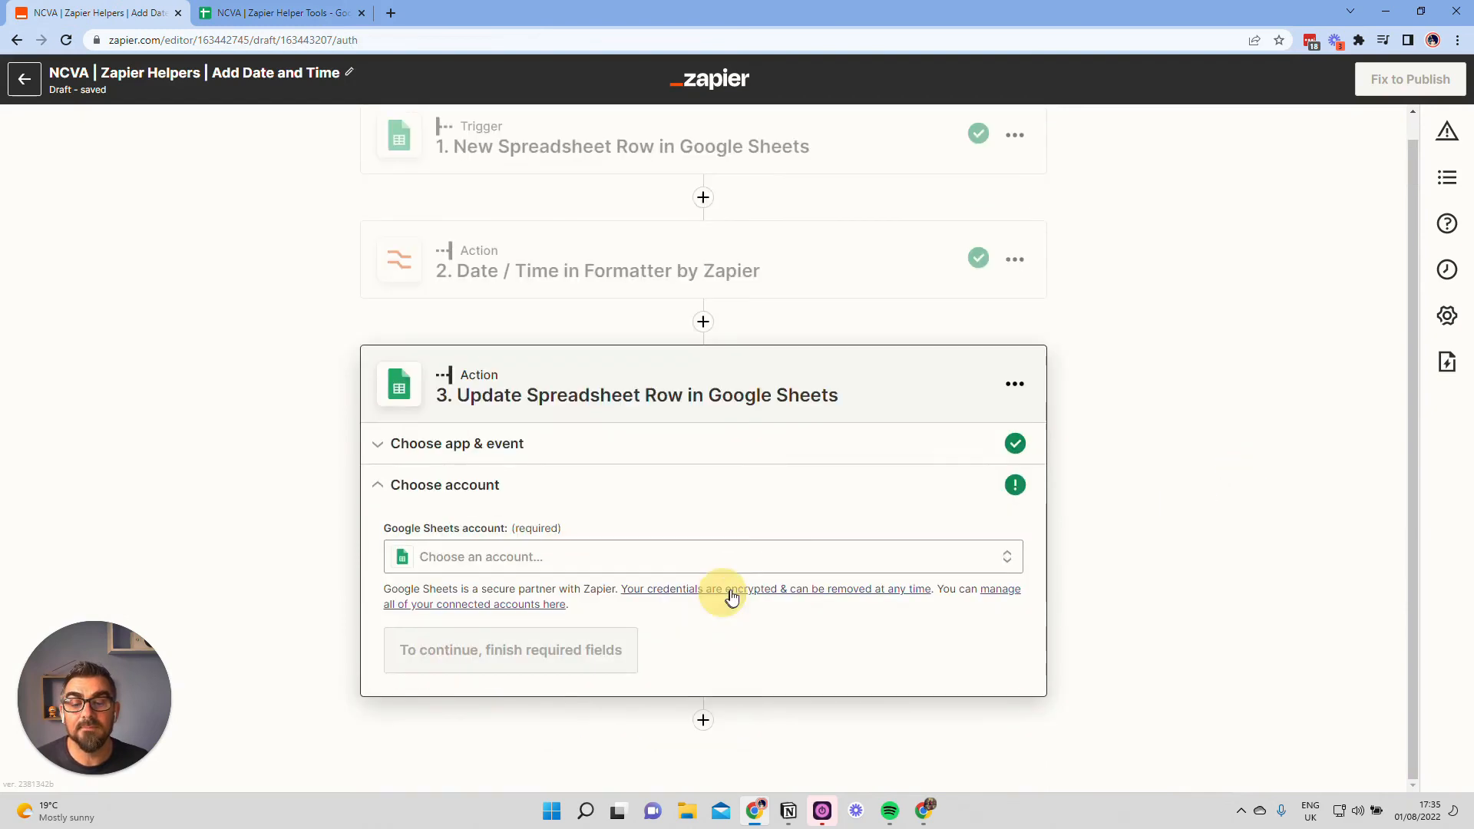
Set the action's drive to My Google Drive, spreadsheet to NCVA | Zapier Helper Tools and worksheet to Add/Subtract Time
left_click(544, 416)
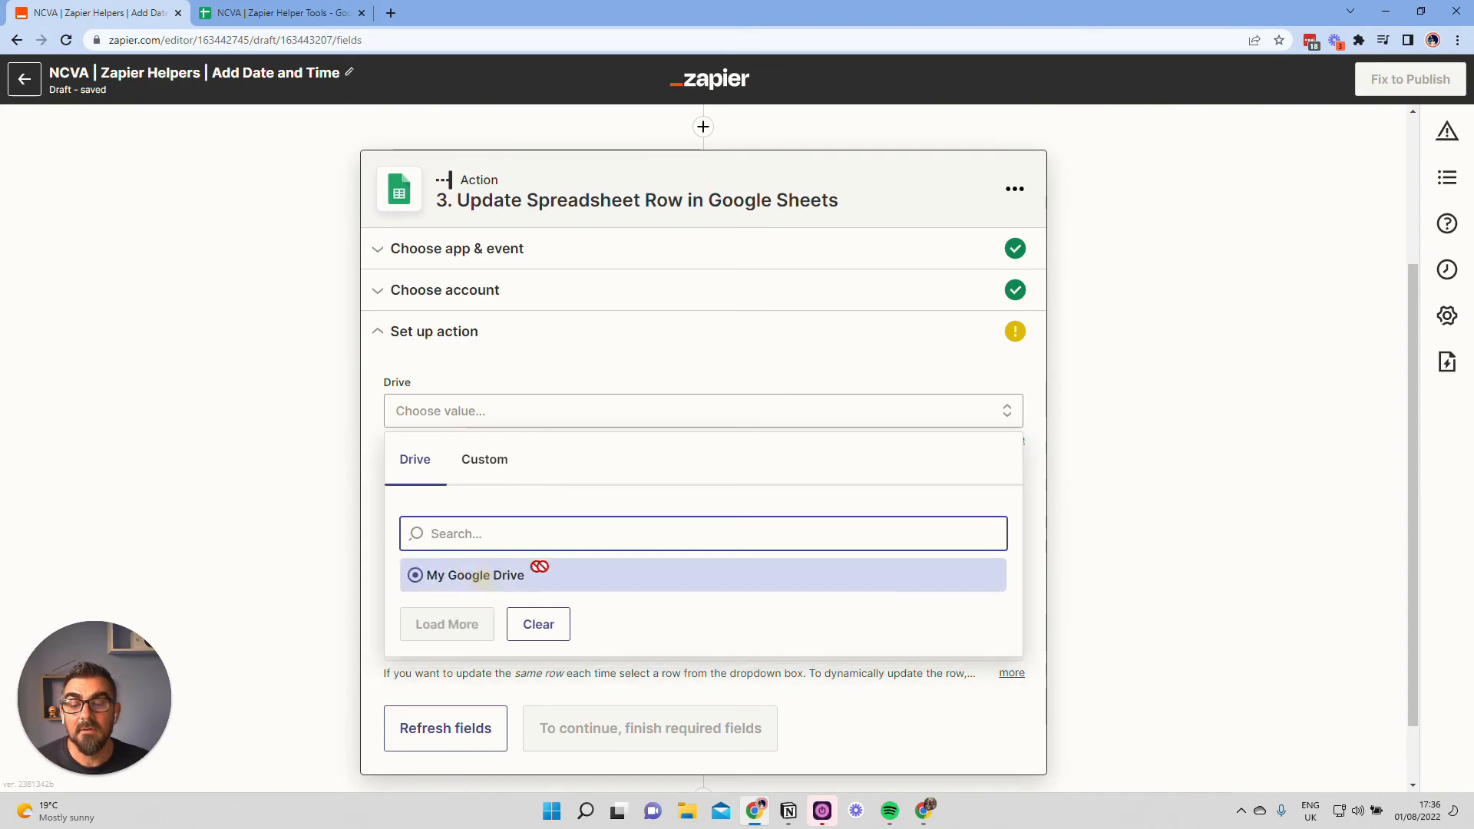
left_click(540, 573)
left_click(505, 500)
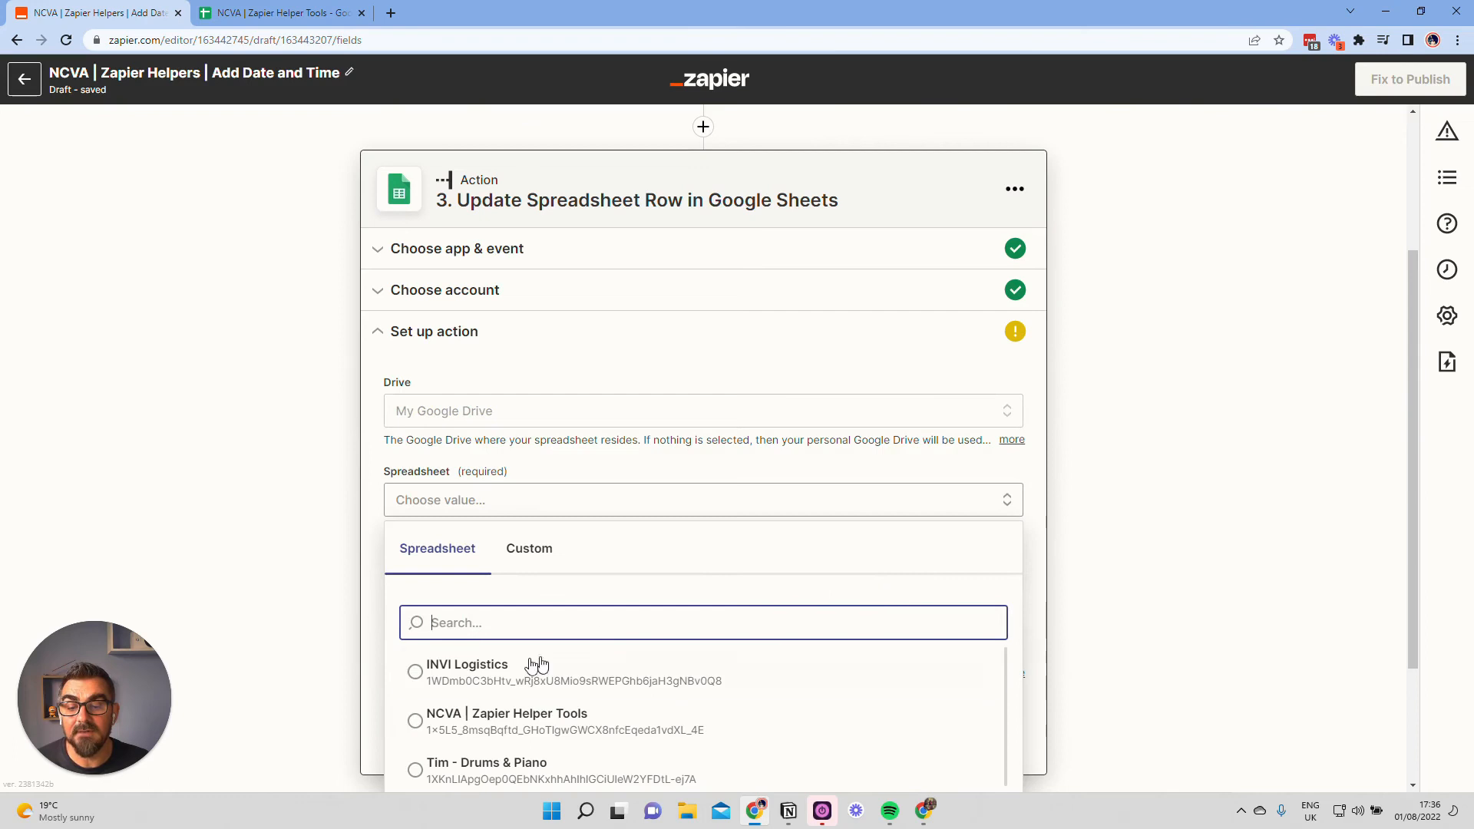
left_click(614, 718)
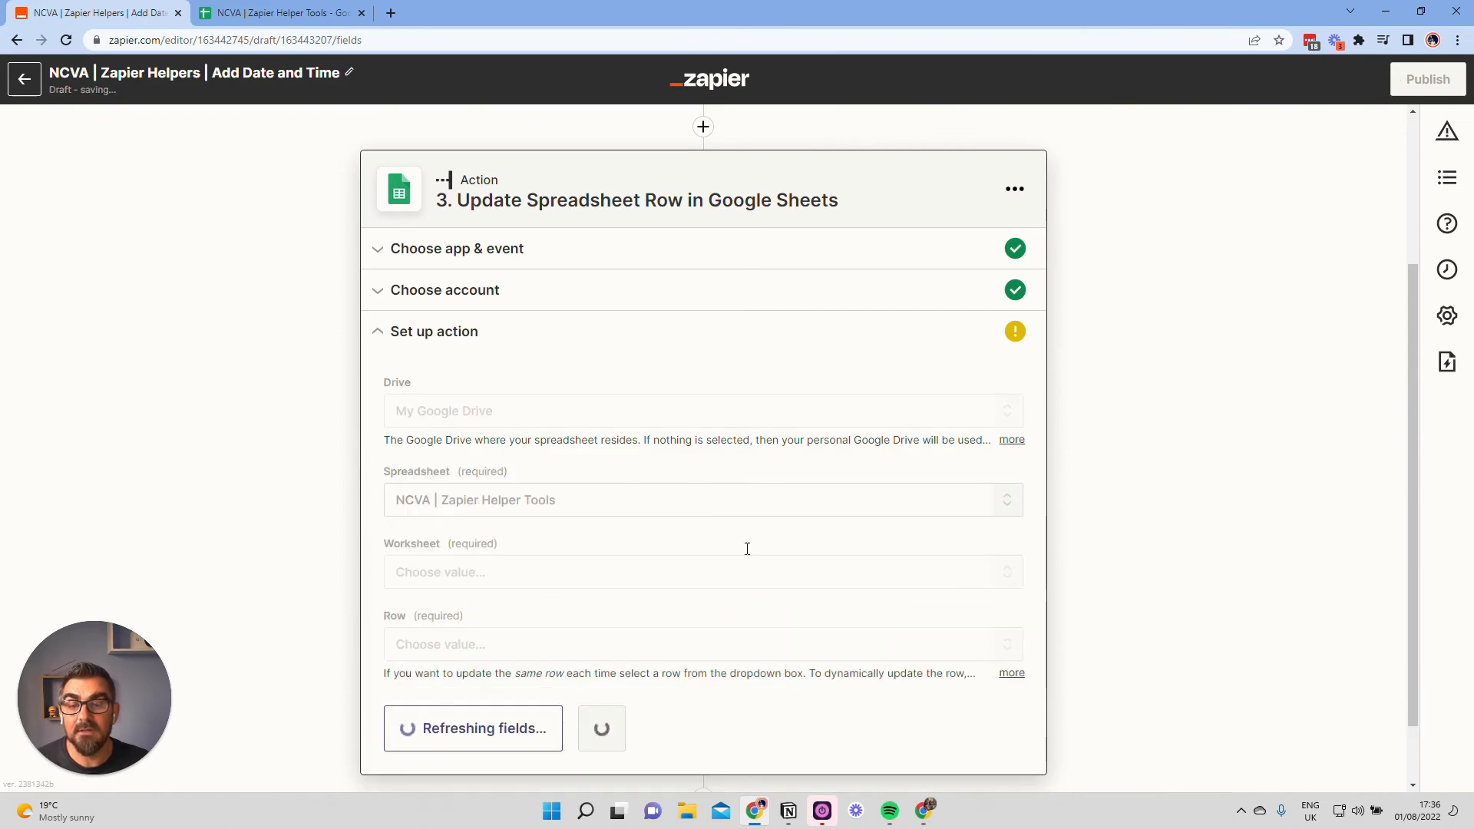
scroll(737, 542, "down", 1)
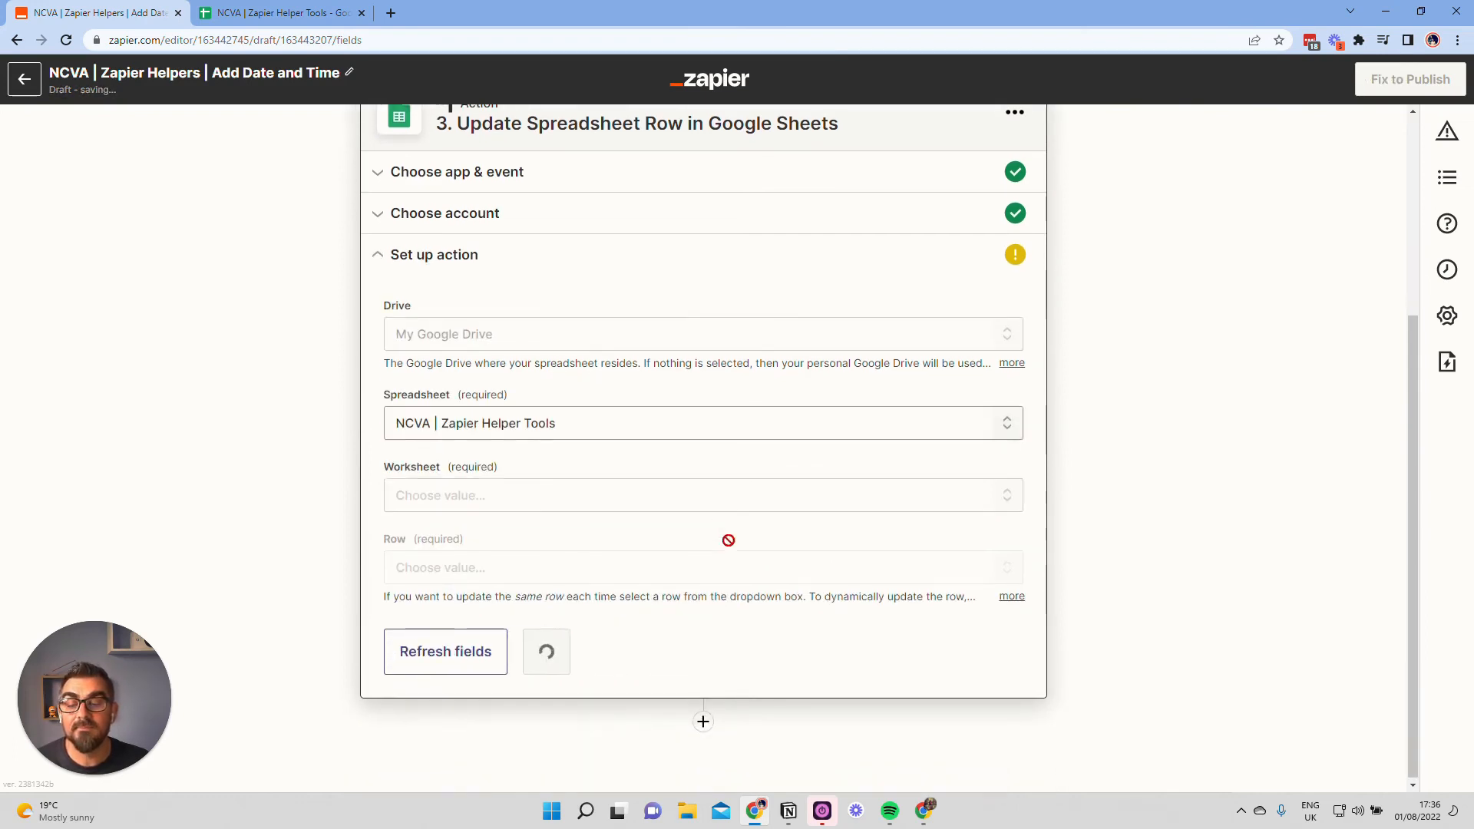
left_click(541, 495)
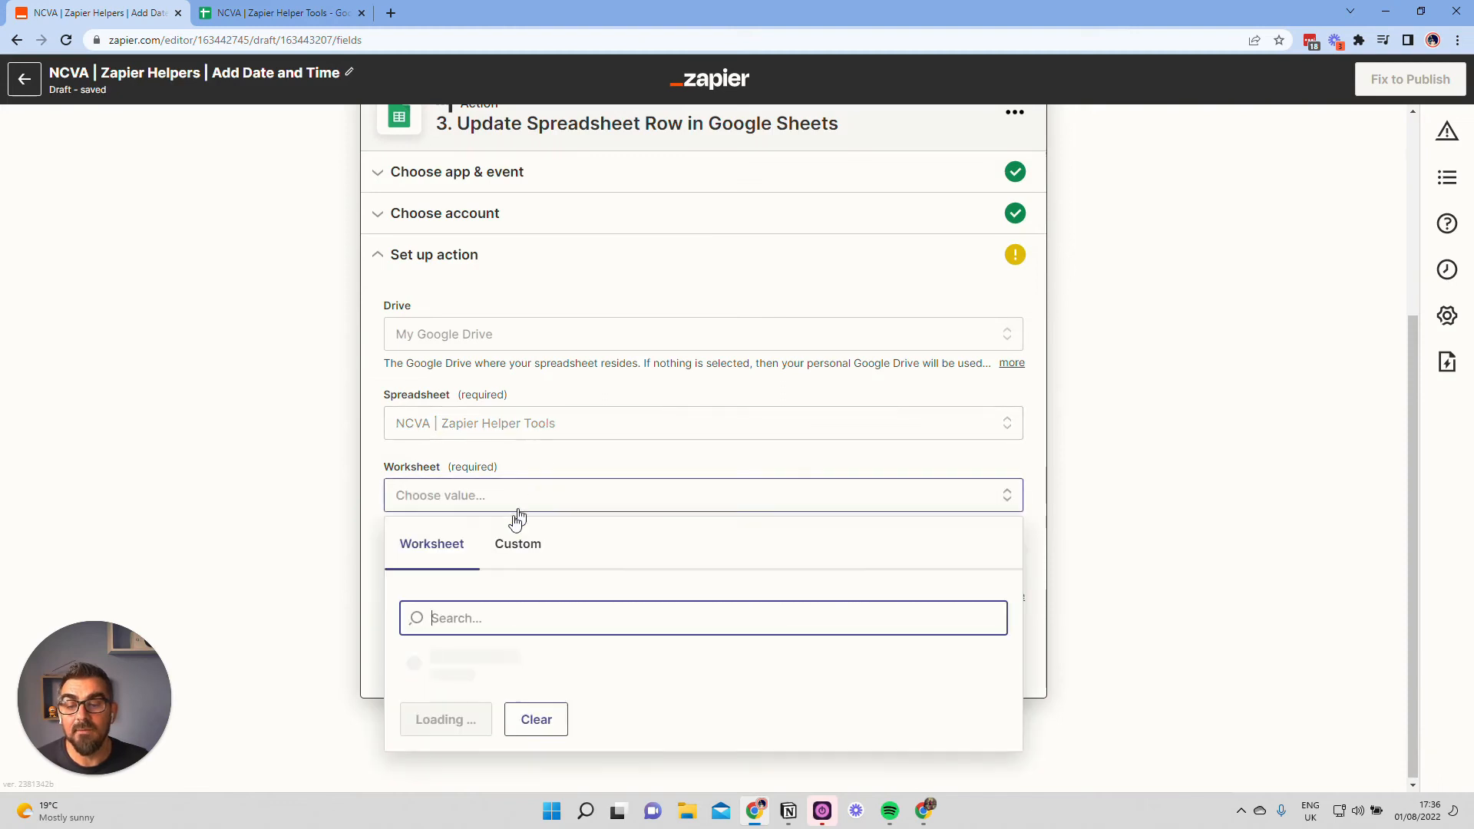
left_click(509, 659)
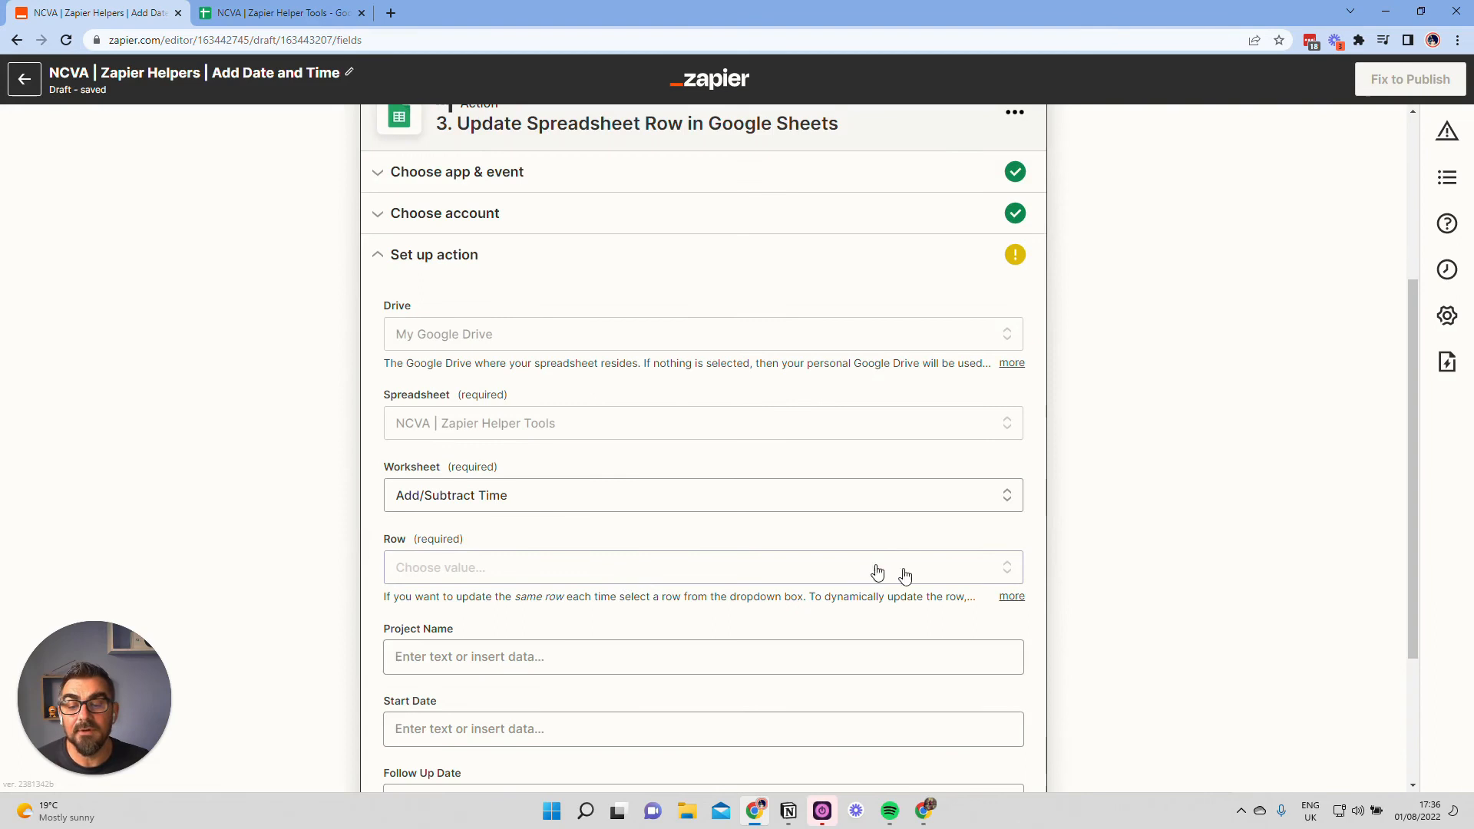
Set the row to update to a custom value using the Row ID from the New Spreadsheet Row trigger
scroll(878, 572, "down", 2)
left_click(468, 407)
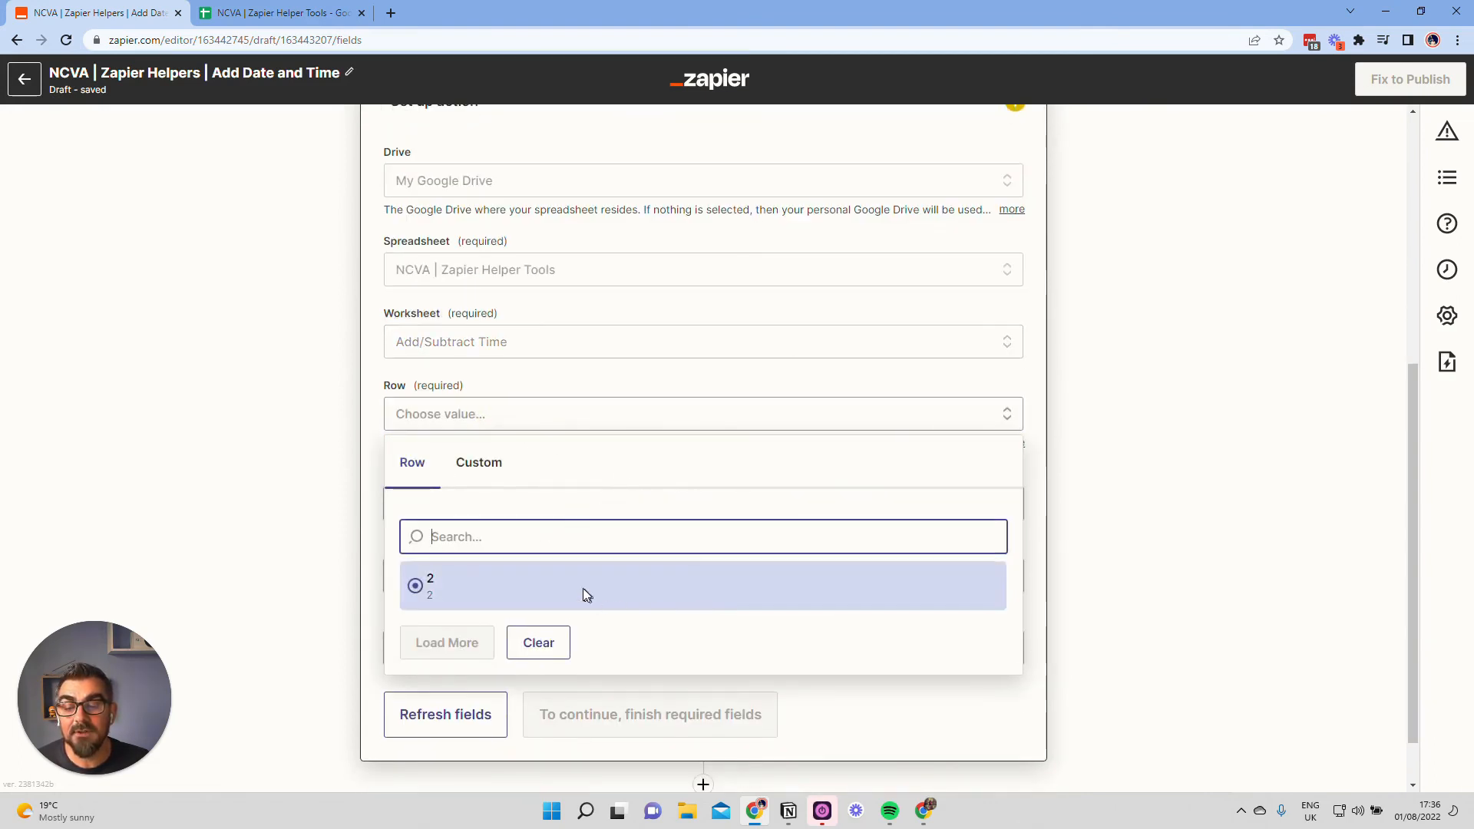
left_click(484, 459)
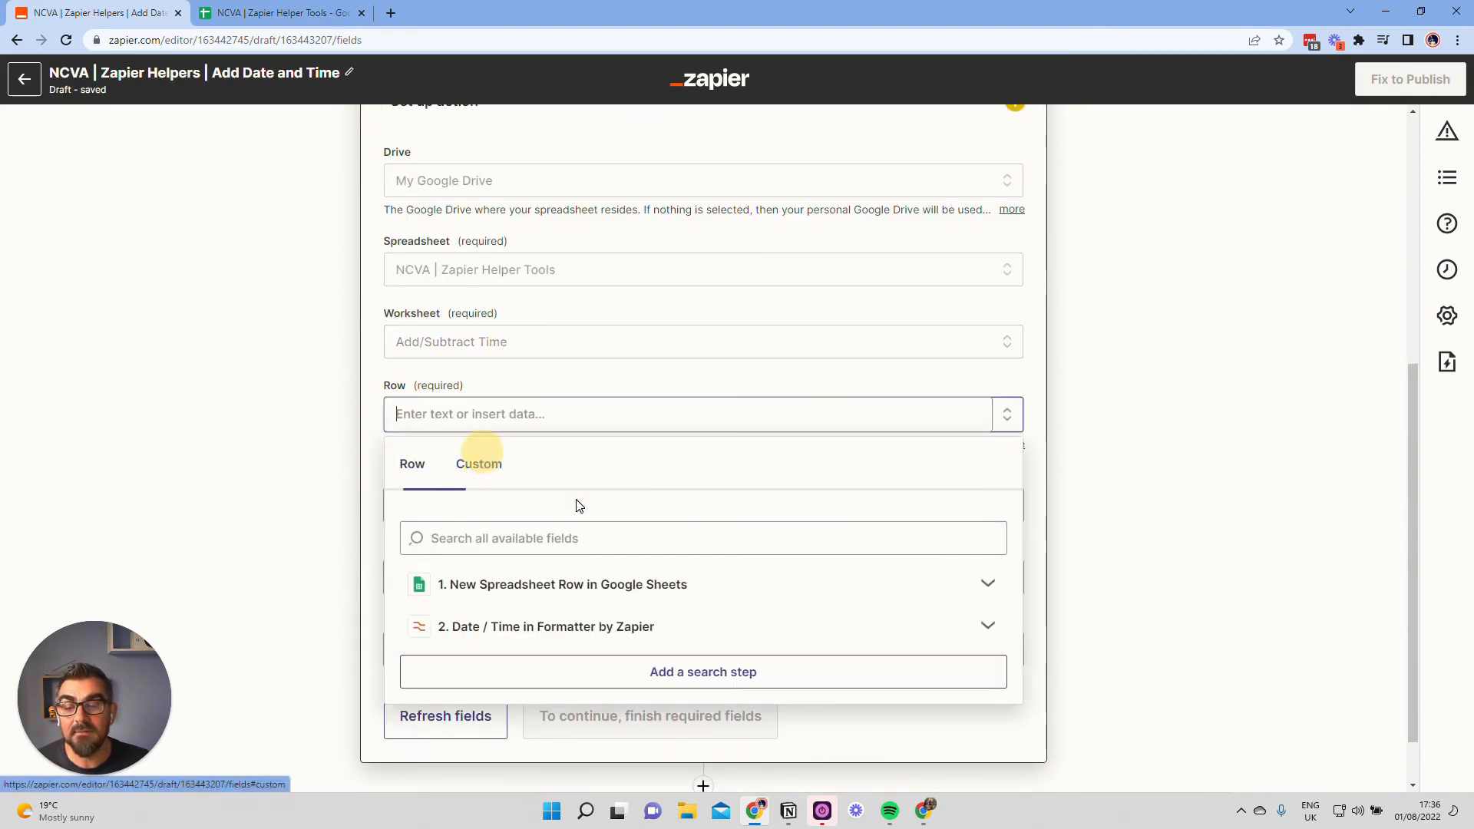
left_click(559, 596)
scroll(691, 615, "down", 1)
left_click(487, 655)
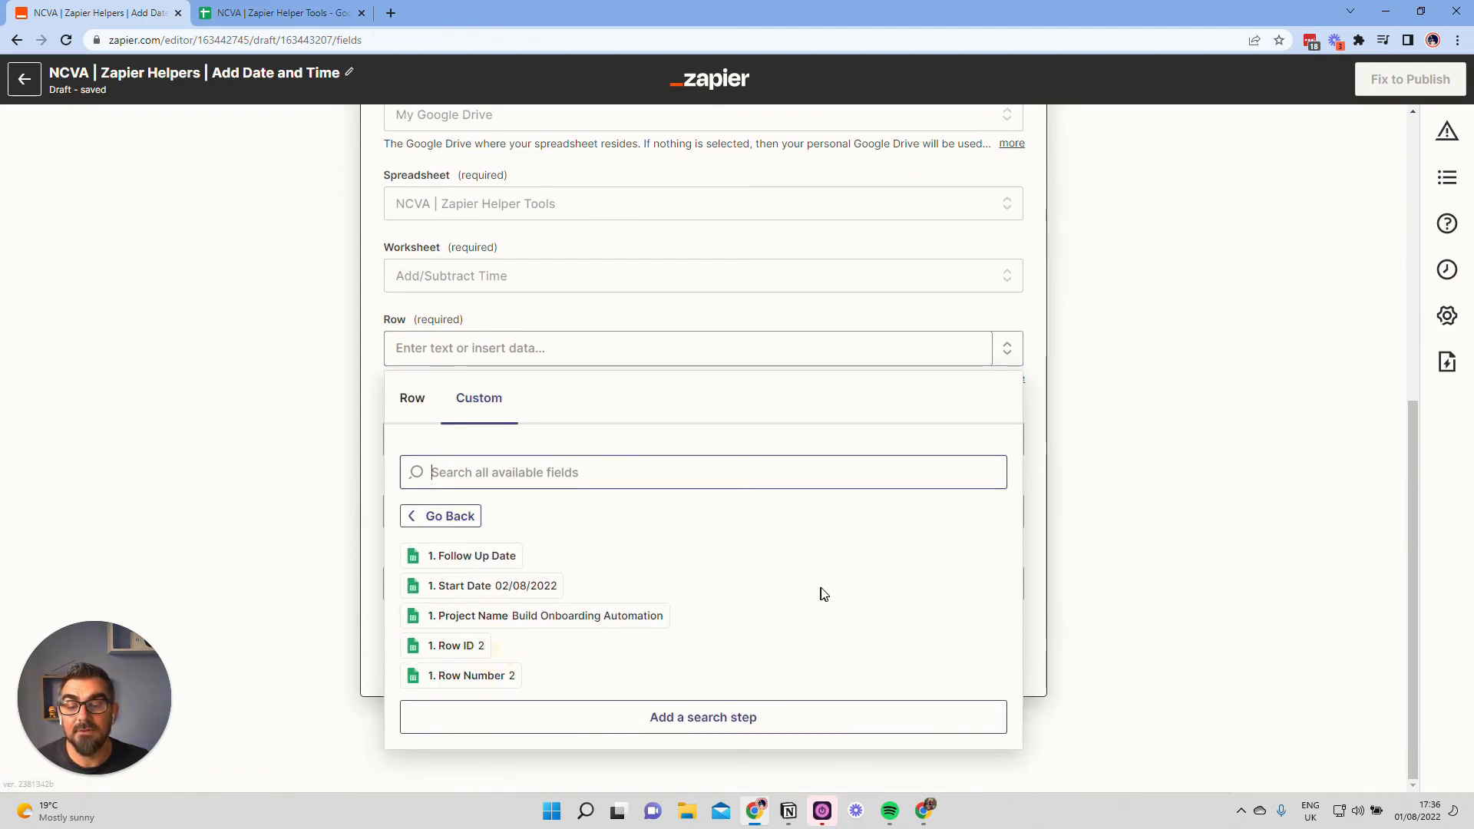
left_click(470, 647)
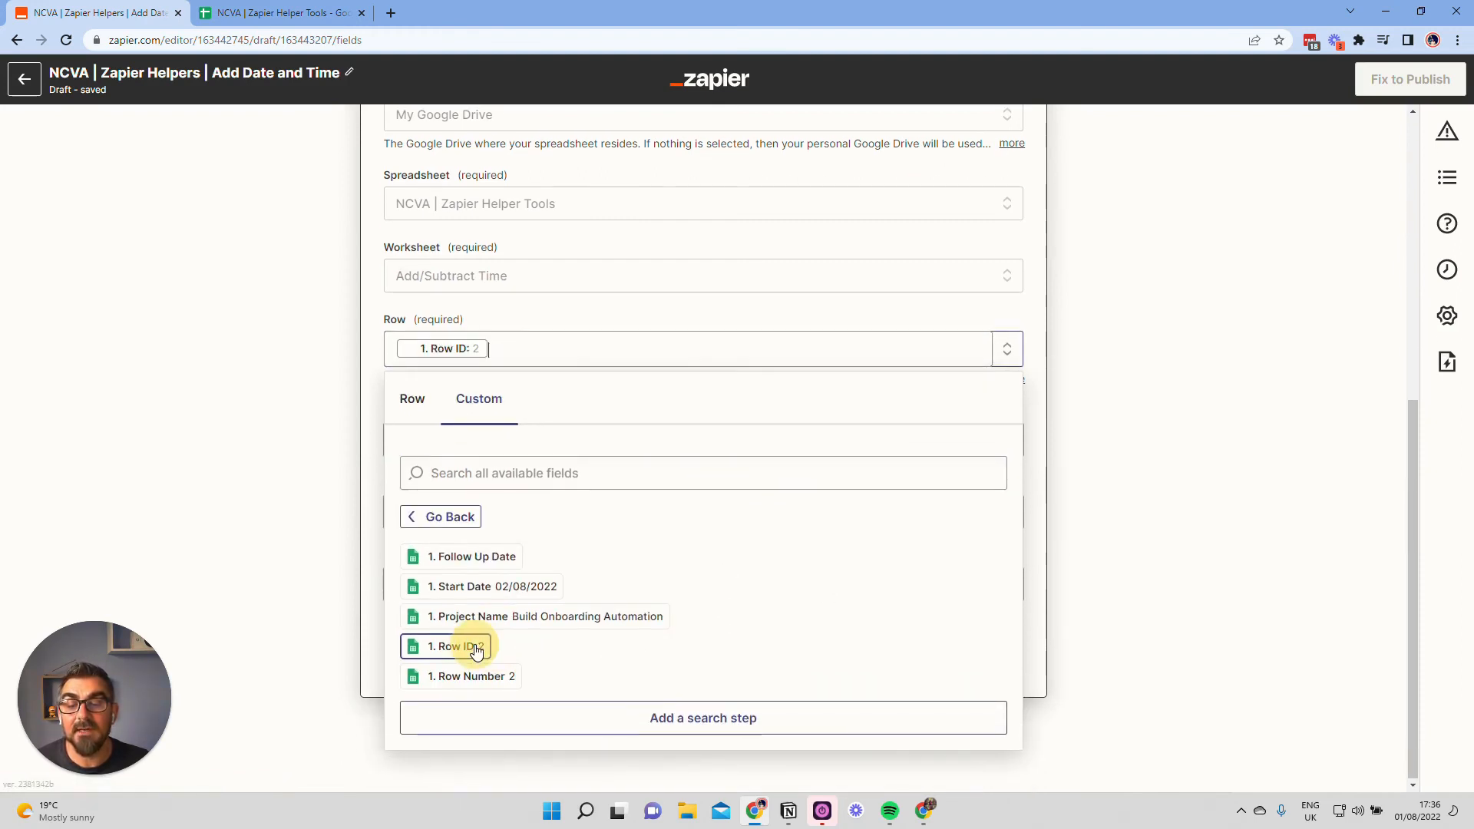
left_click(1086, 481)
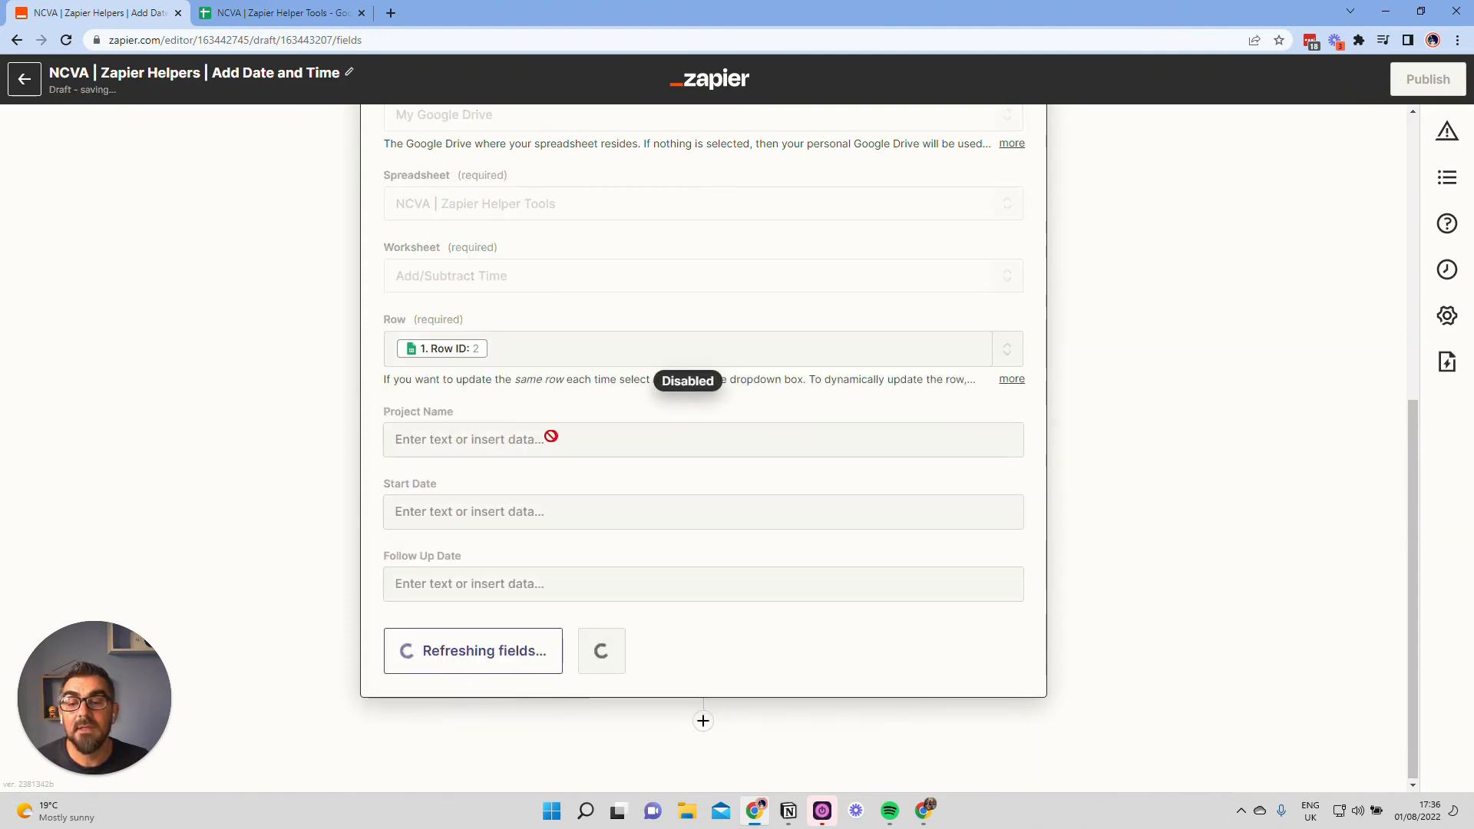
left_click(1109, 517)
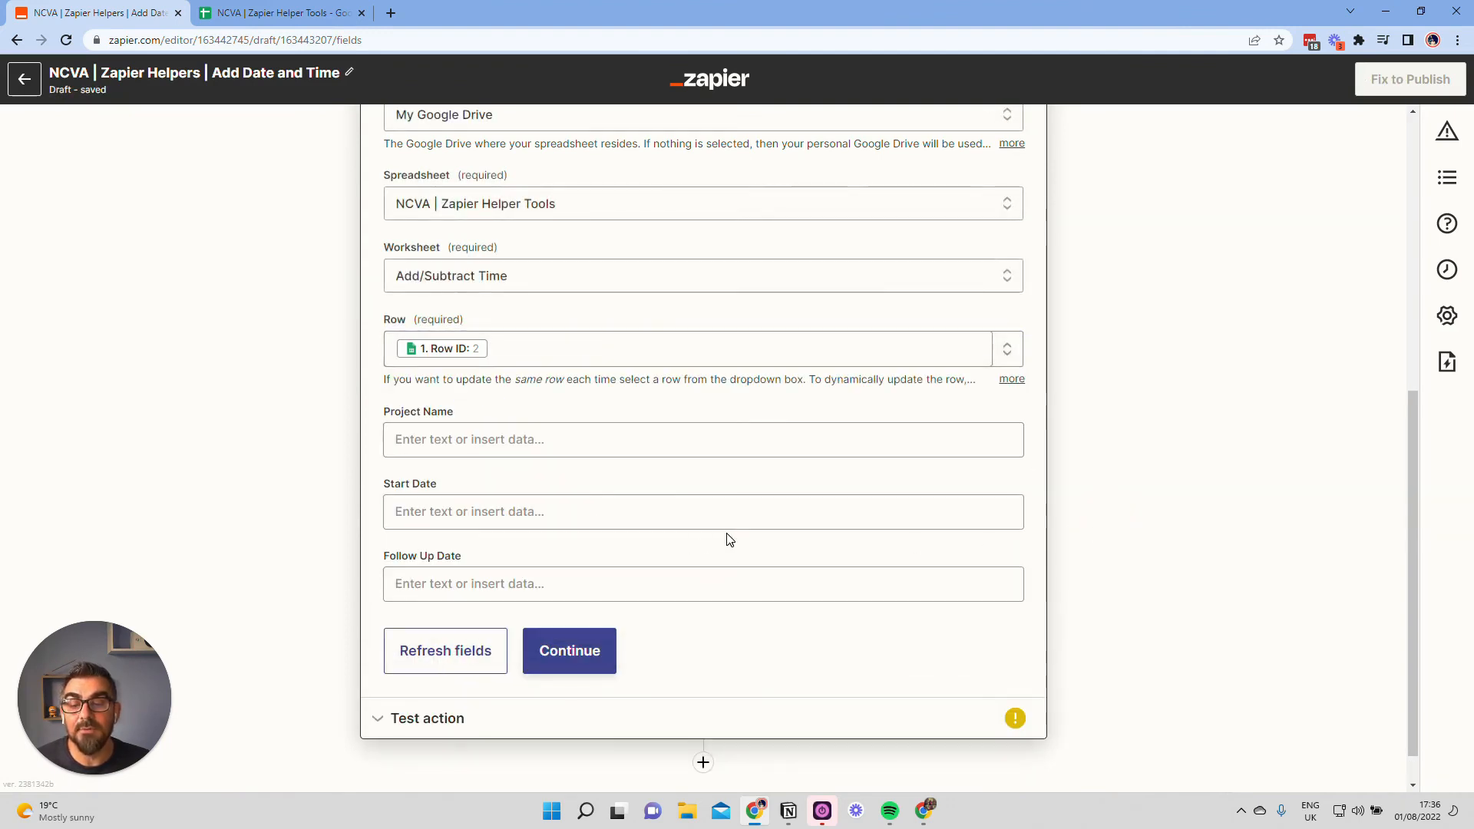
Insert the Output of the Date / Time Formatter step as the Follow Up Date value
left_click(630, 576)
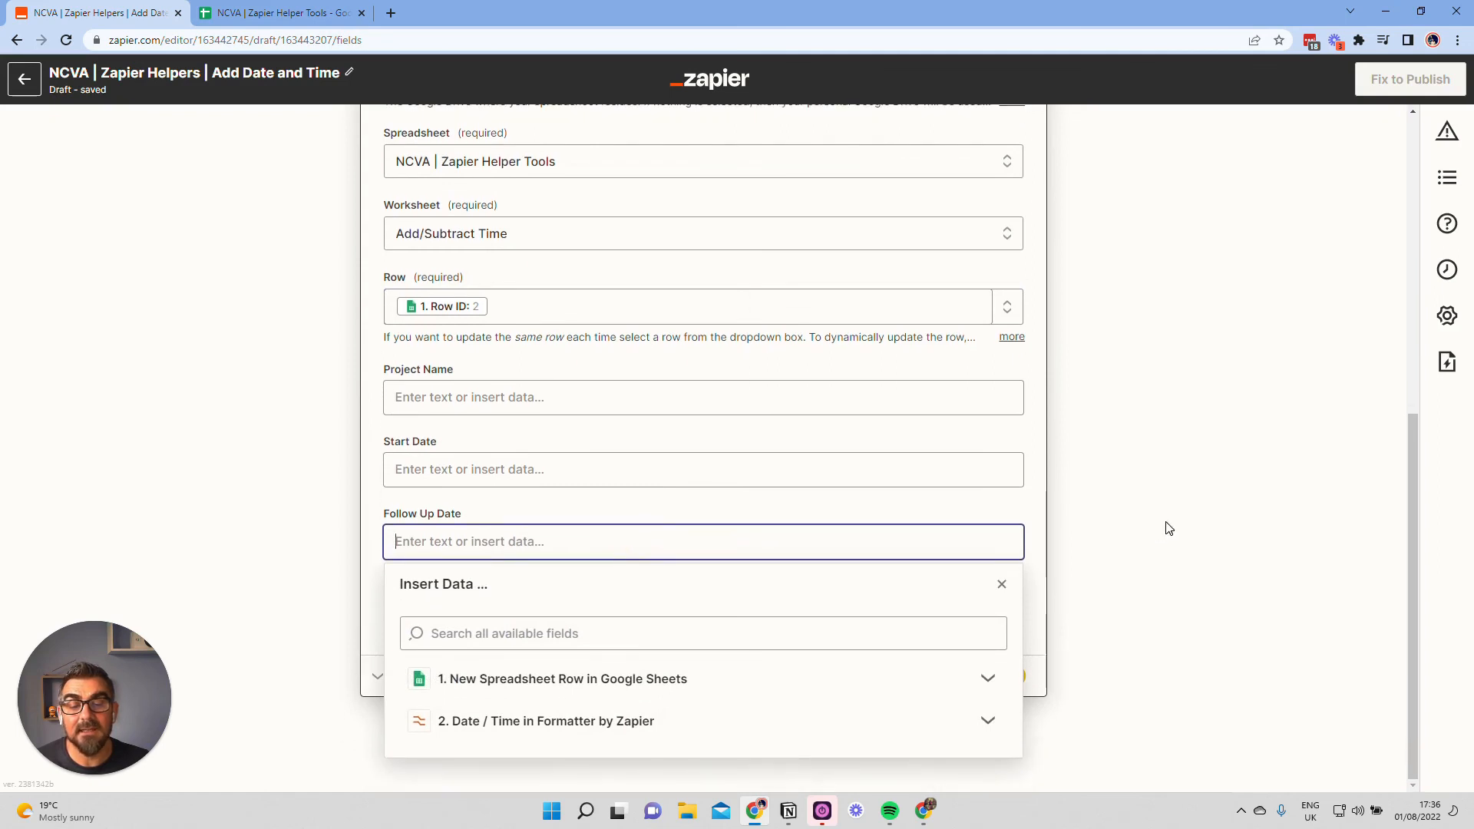
left_click(846, 725)
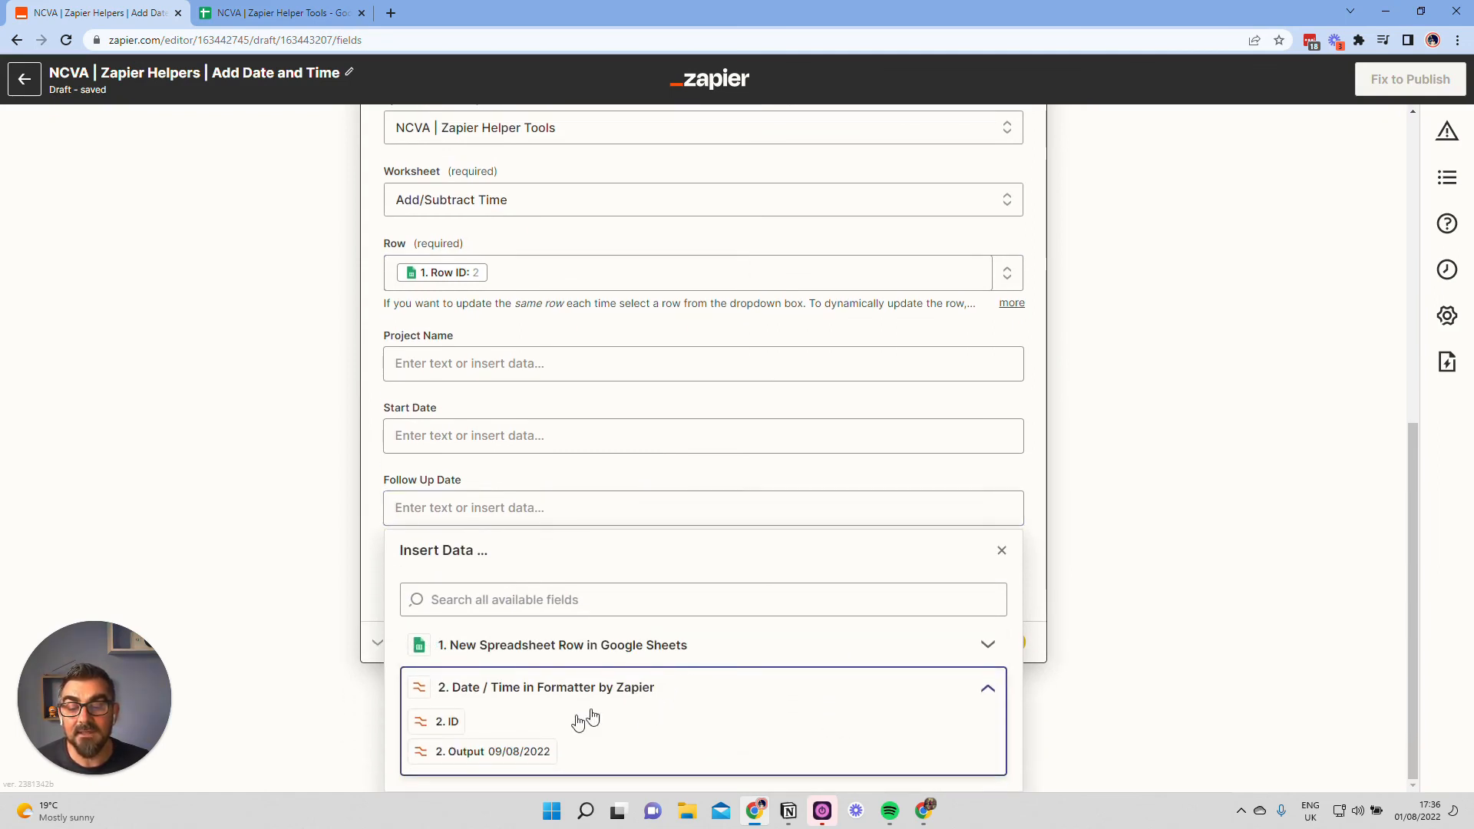
left_click(518, 756)
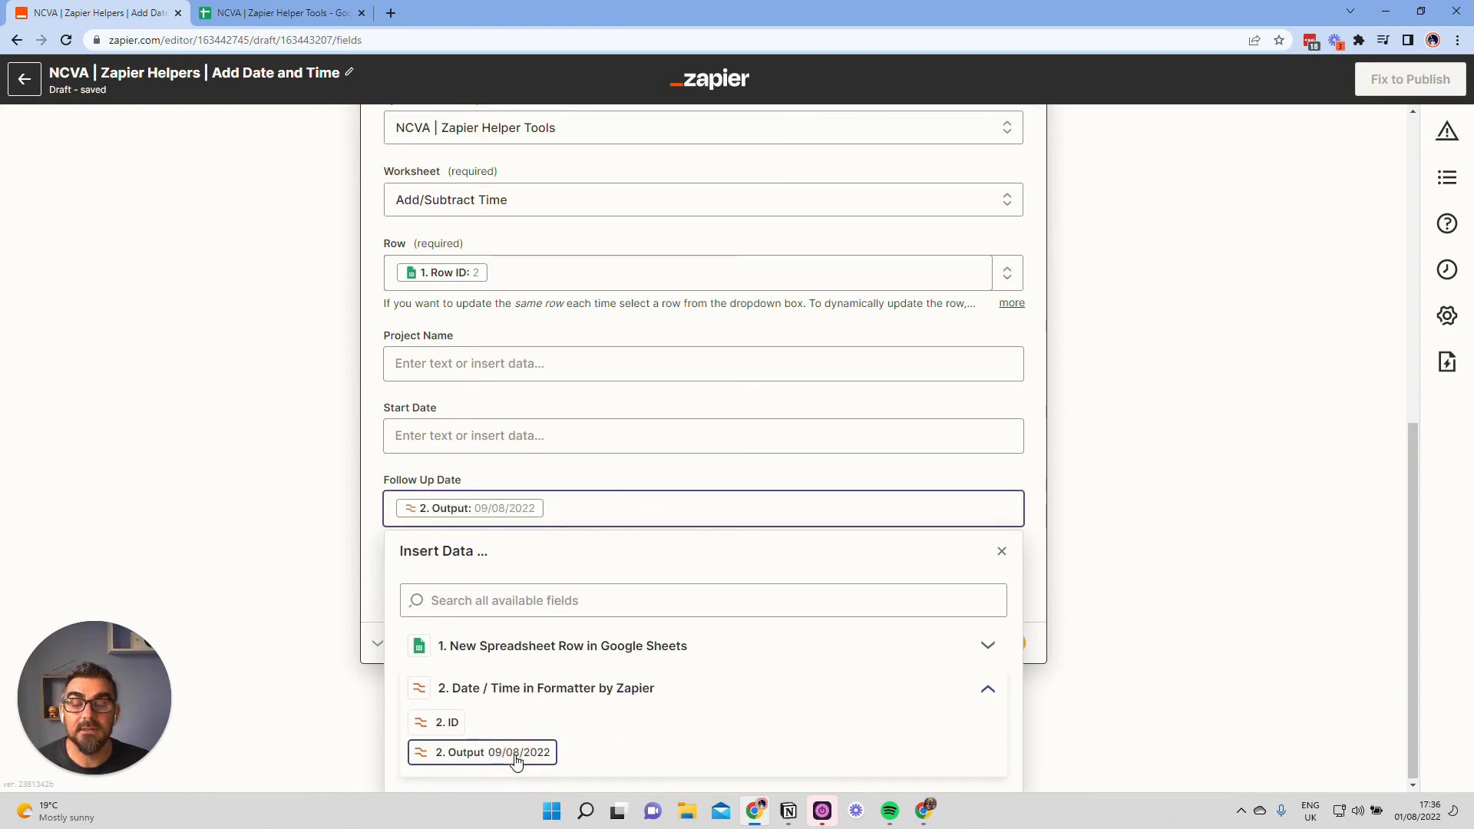
left_click(1099, 500)
Run the Update Spreadsheet Row test for review and check the row's Follow Up Date in the spreadsheet
left_click(572, 611)
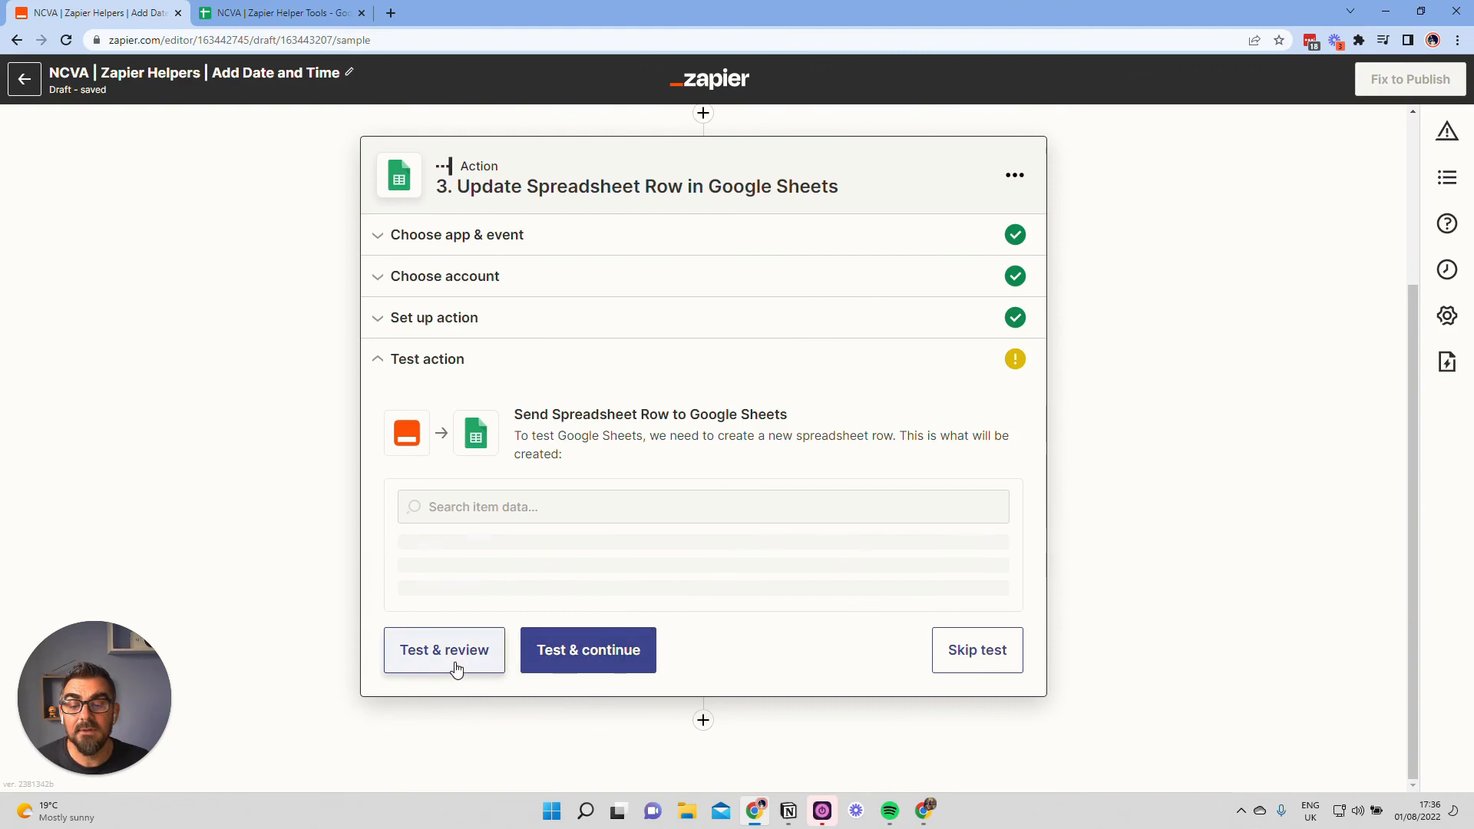
left_click(459, 678)
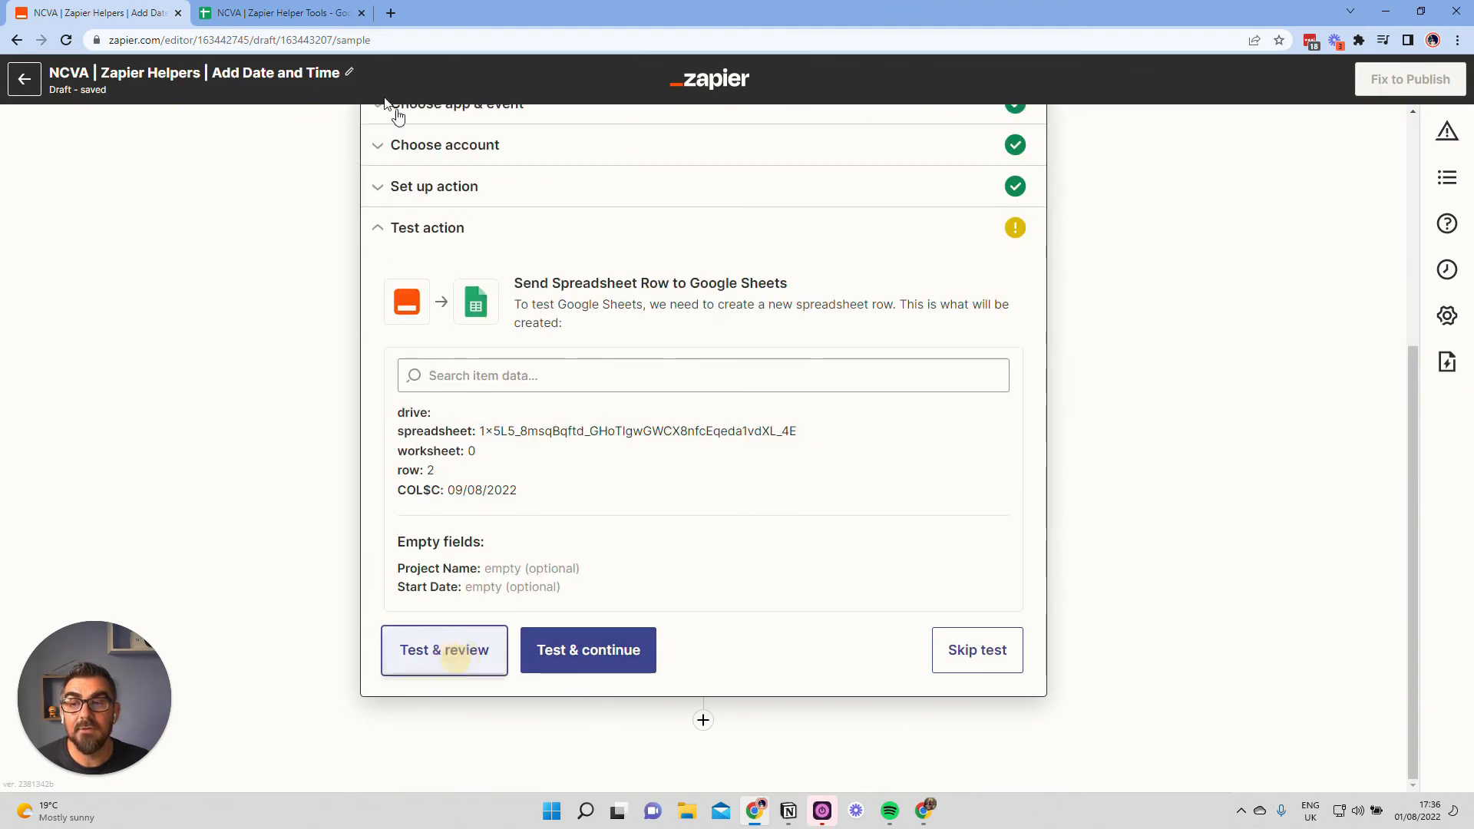
left_click(303, 13)
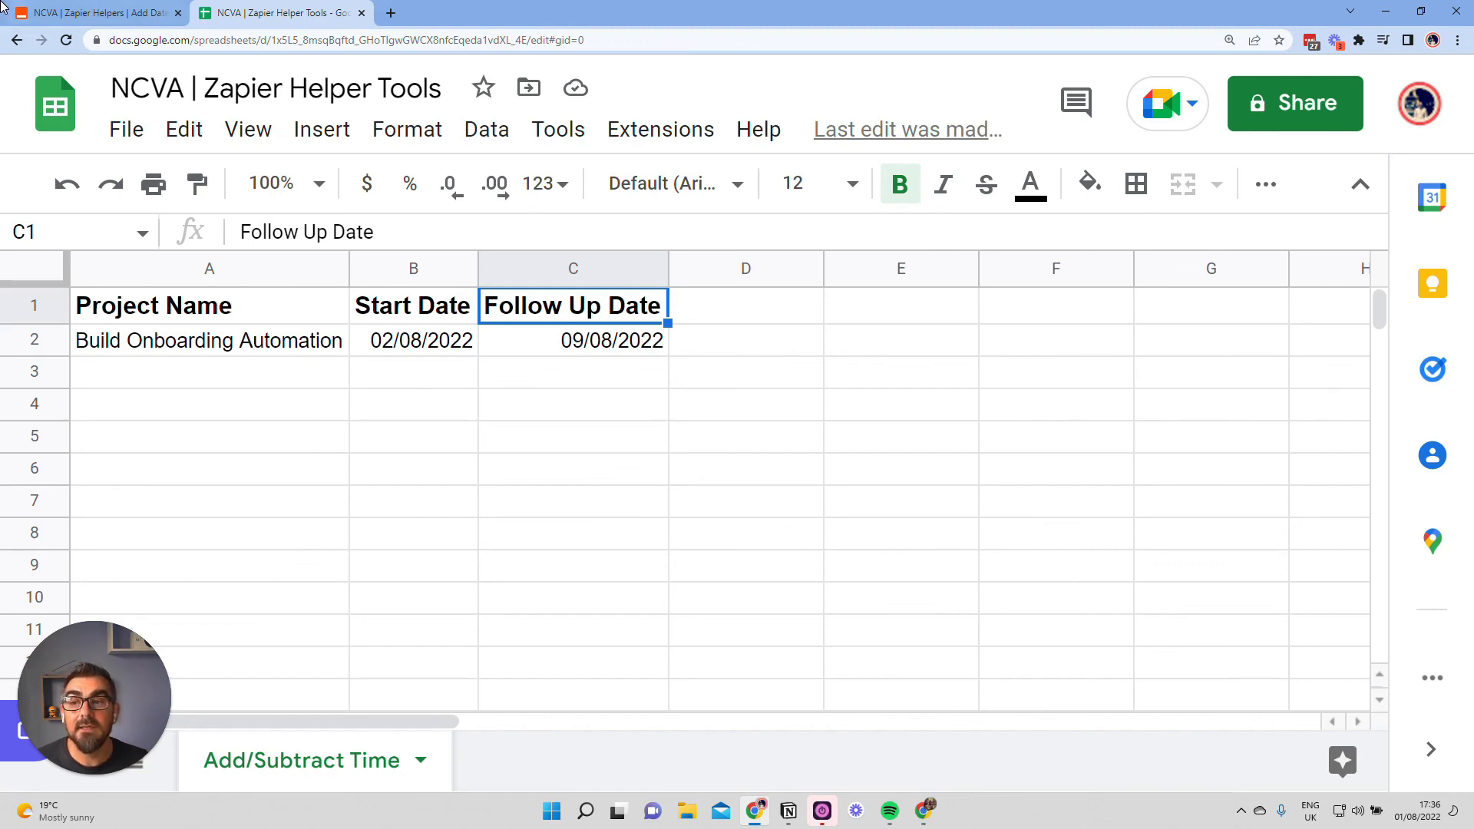
Return to the Zap and review the Date / Time Formatter action's input, expression and date format settings
left_click(85, 13)
scroll(760, 488, "up", 5)
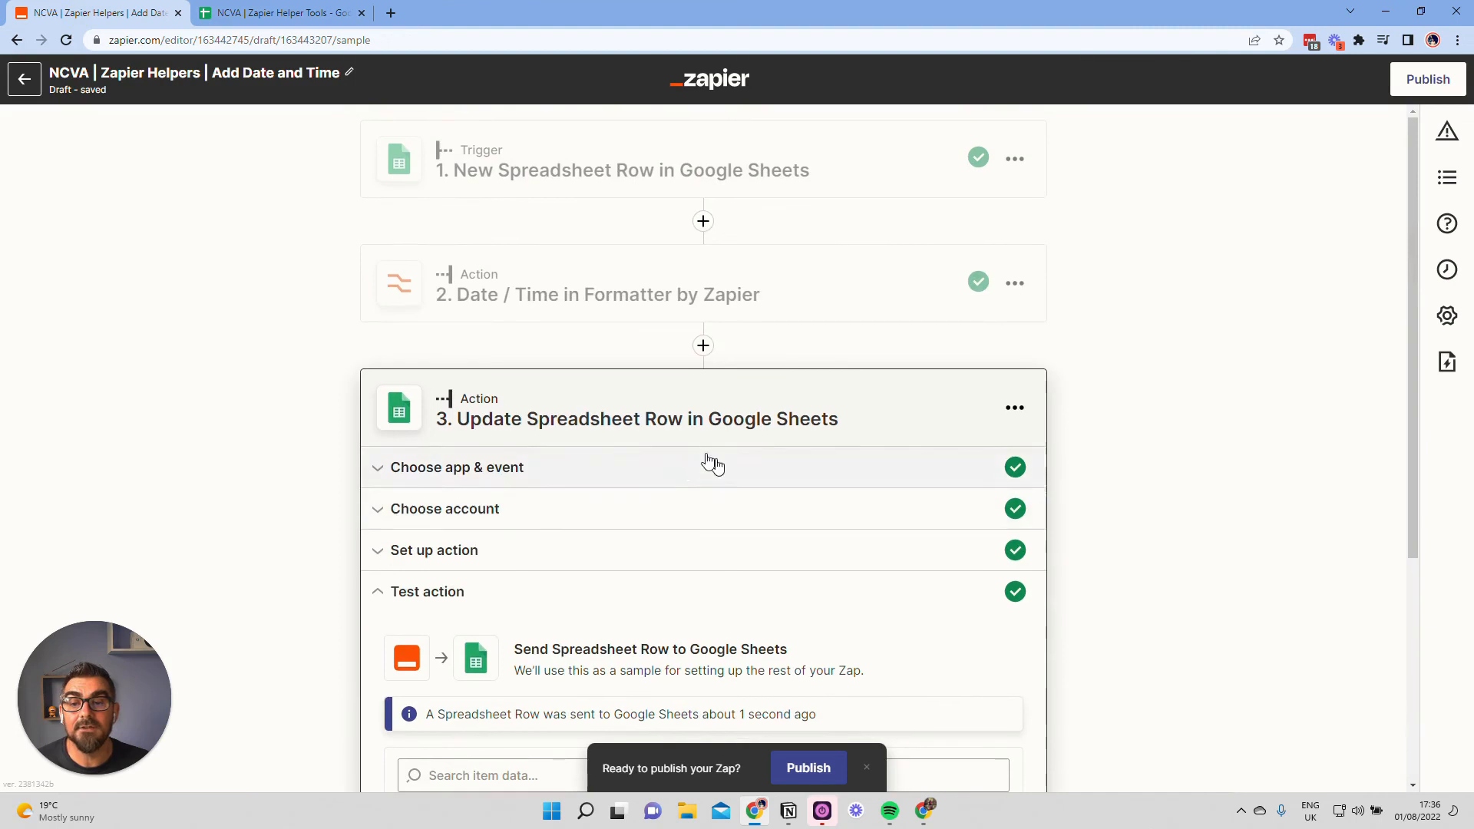
left_click(573, 265)
left_click(521, 634)
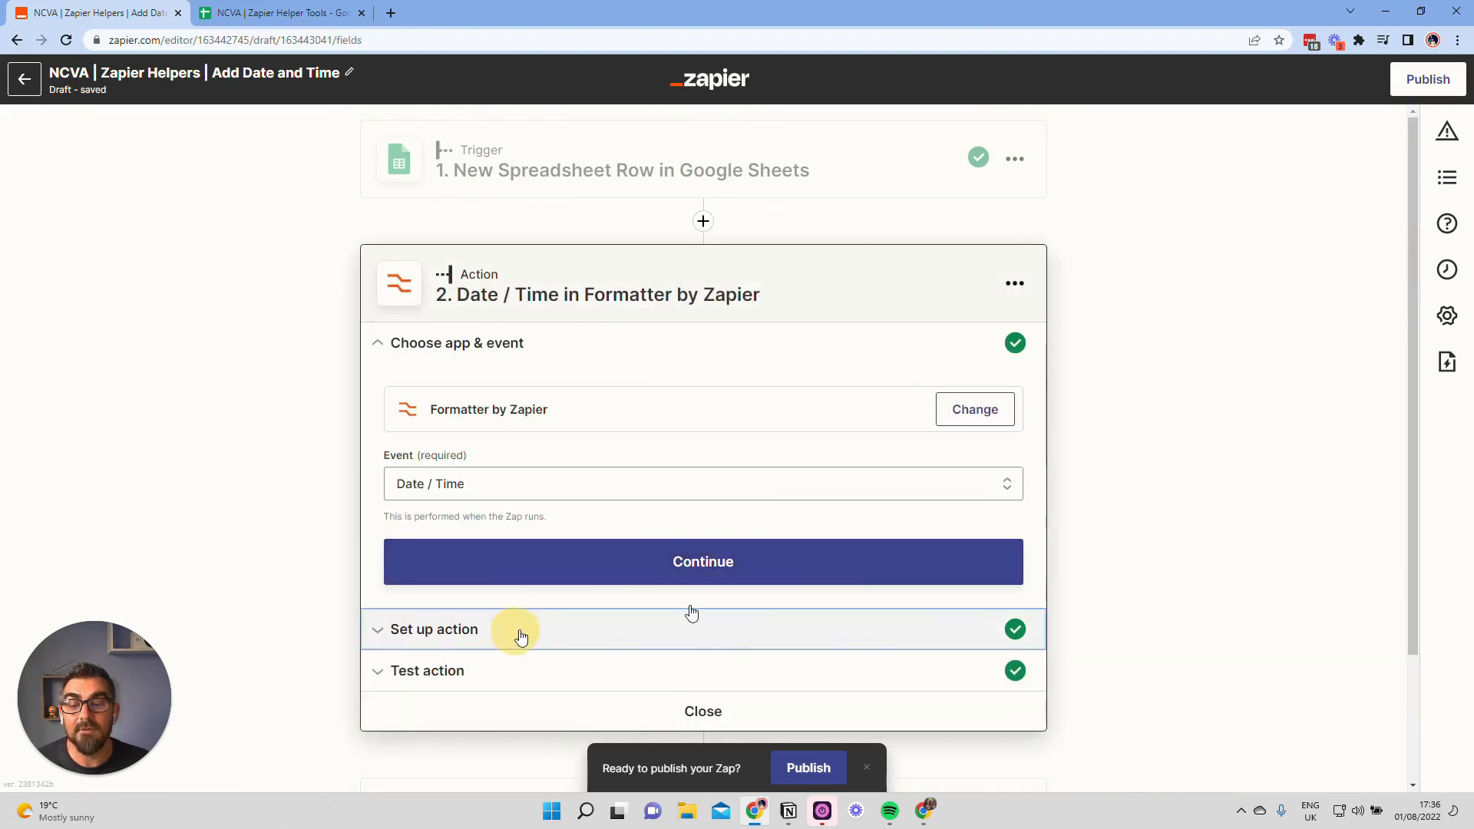
scroll(665, 526, "down", 3)
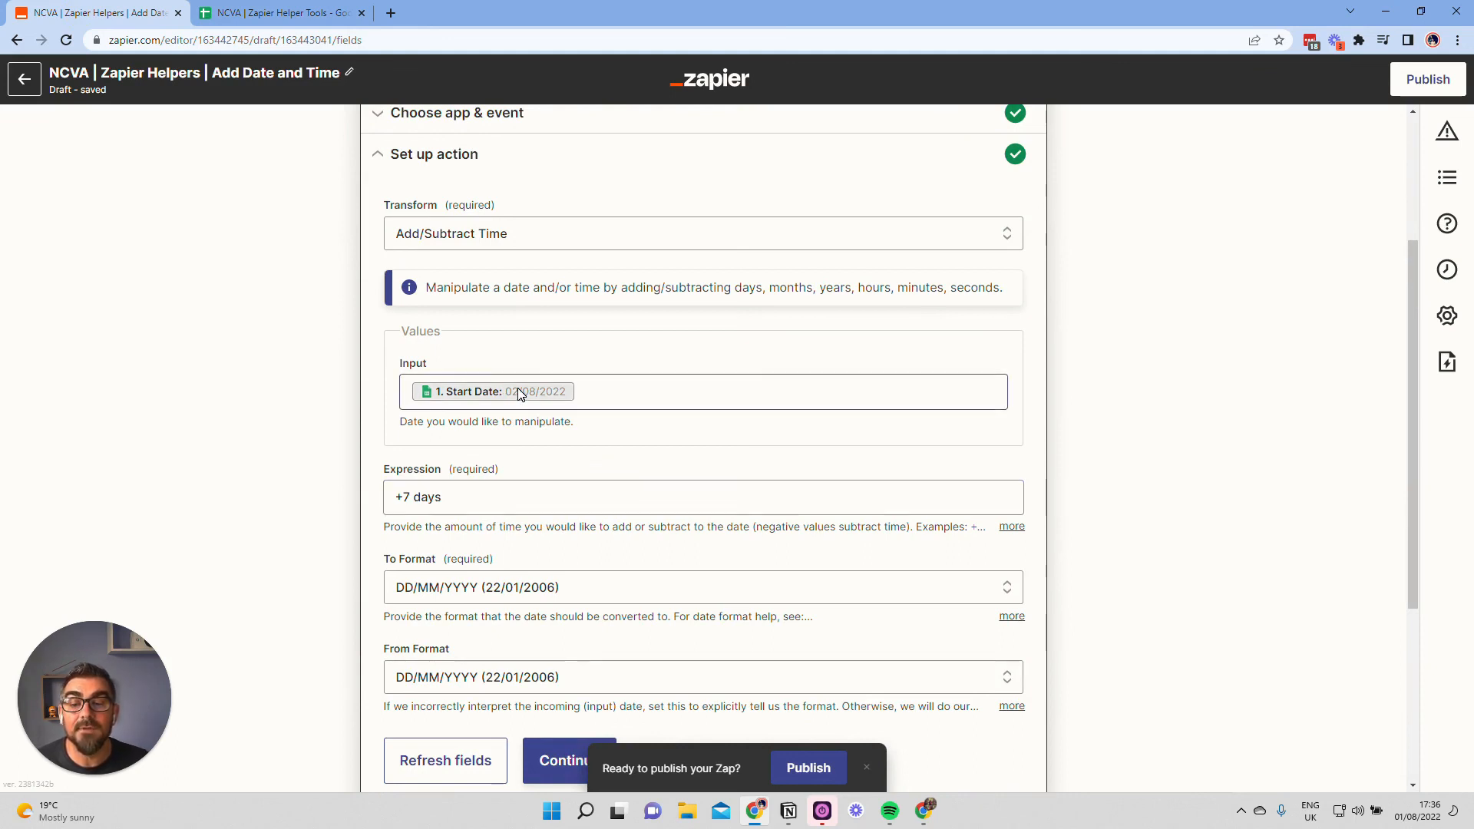
scroll(565, 508, "down", 1)
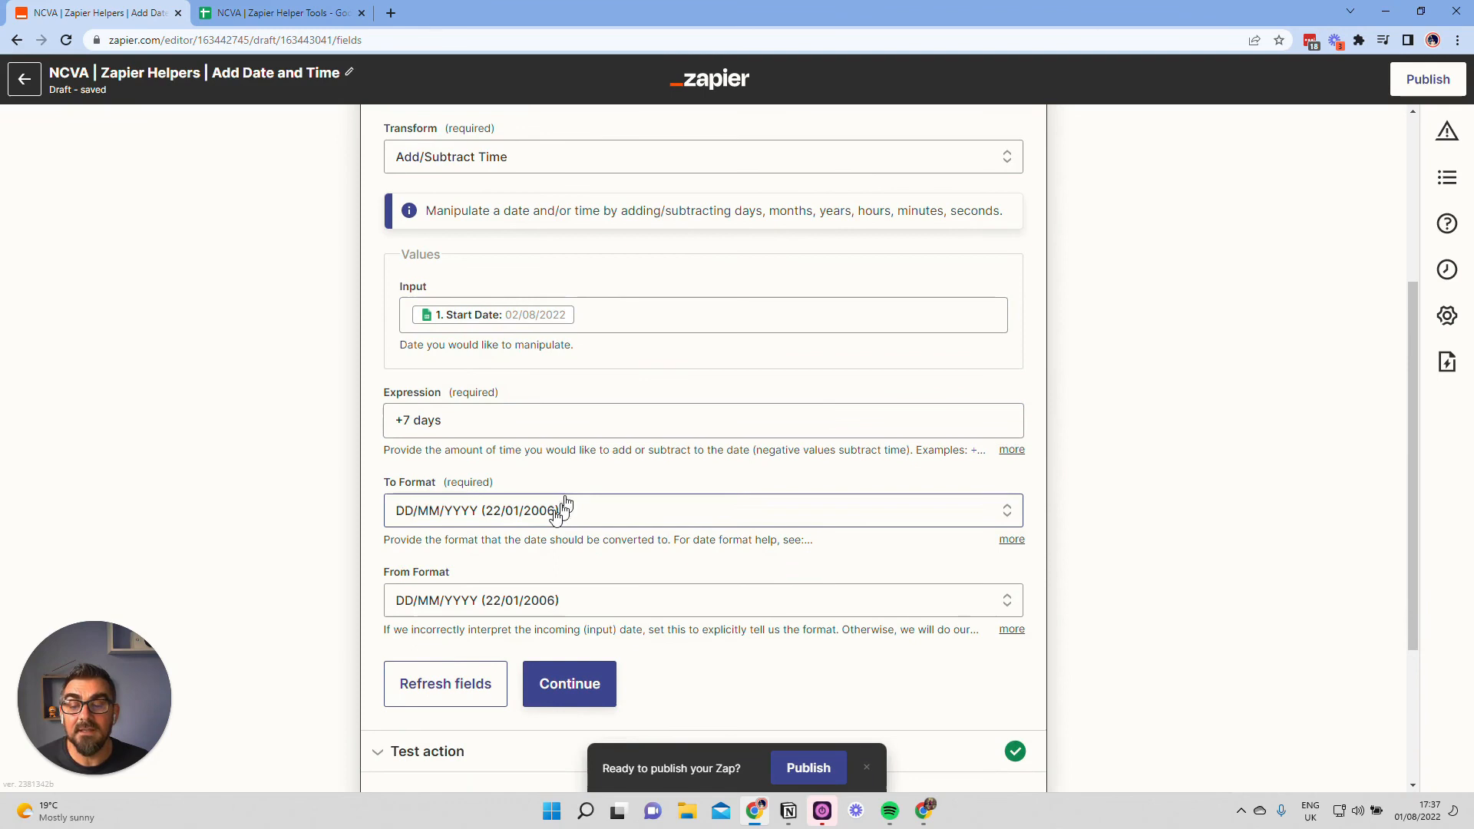